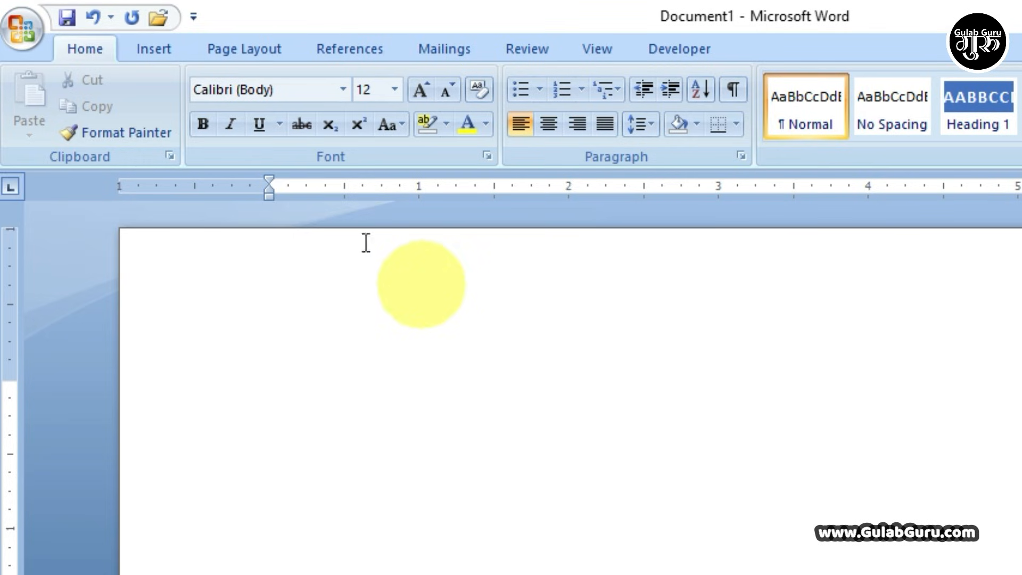
- Insert an empty 5-column by 3-row table from the Insert tab's table grid
click(149, 50)
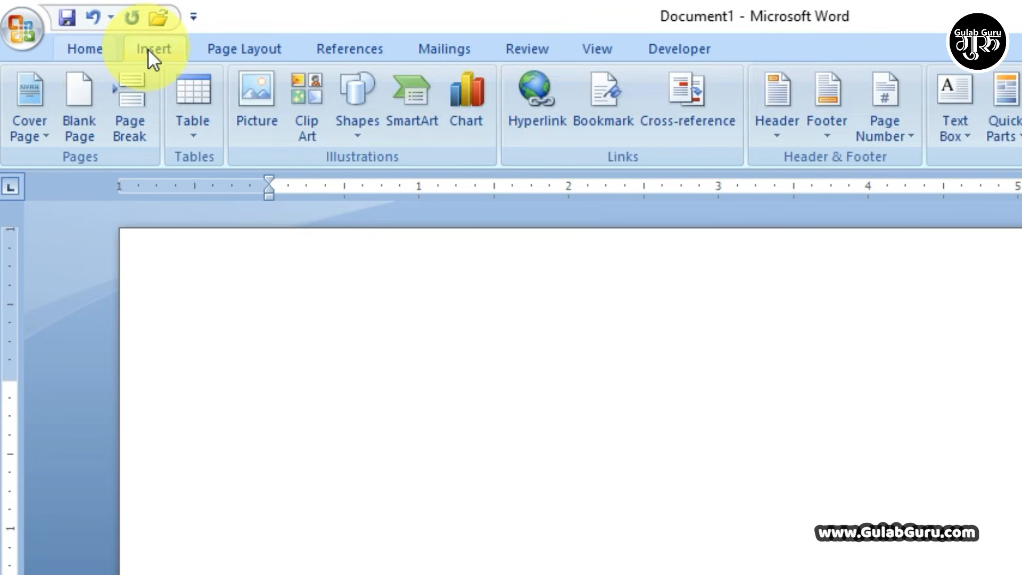
click(194, 137)
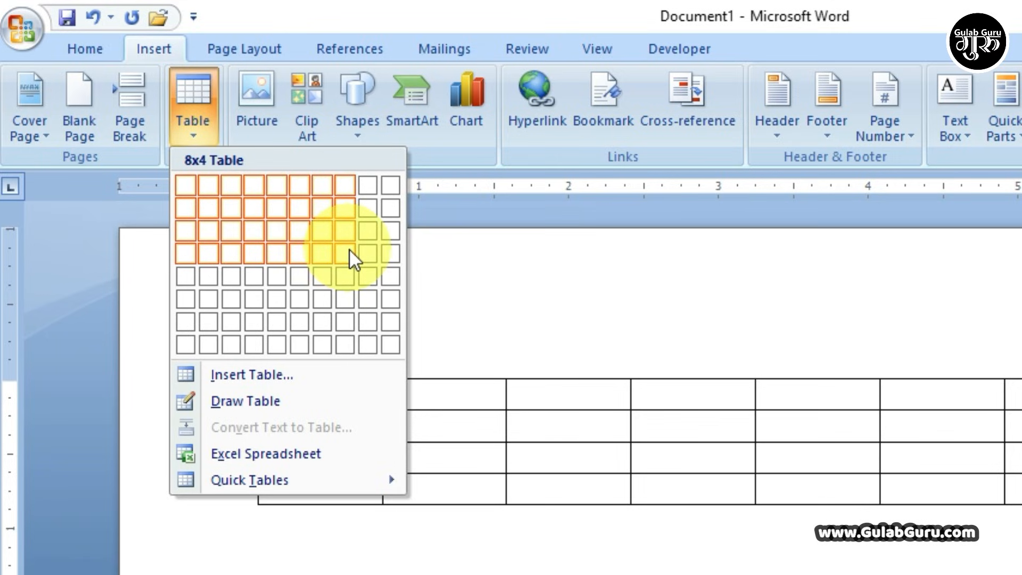
click(279, 229)
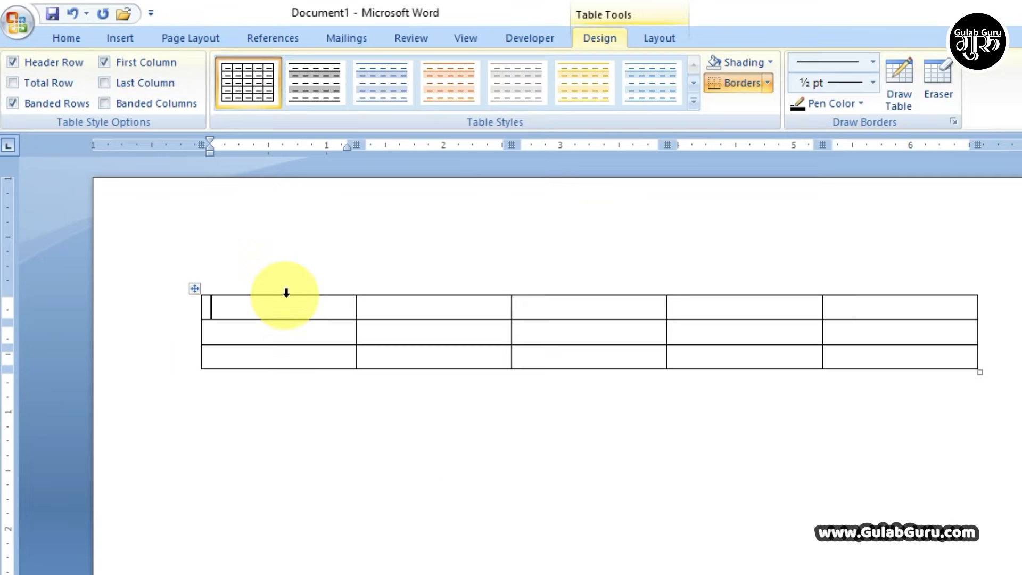
- Practise selecting the 5x3 table's first column and then all its cells
click(286, 292)
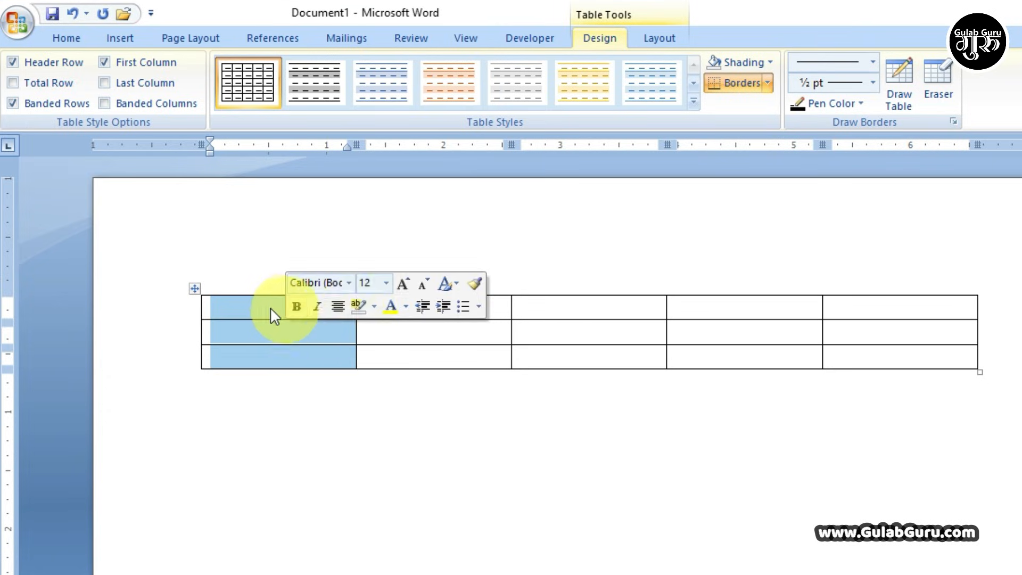
click(252, 306)
drag(251, 299, 832, 381)
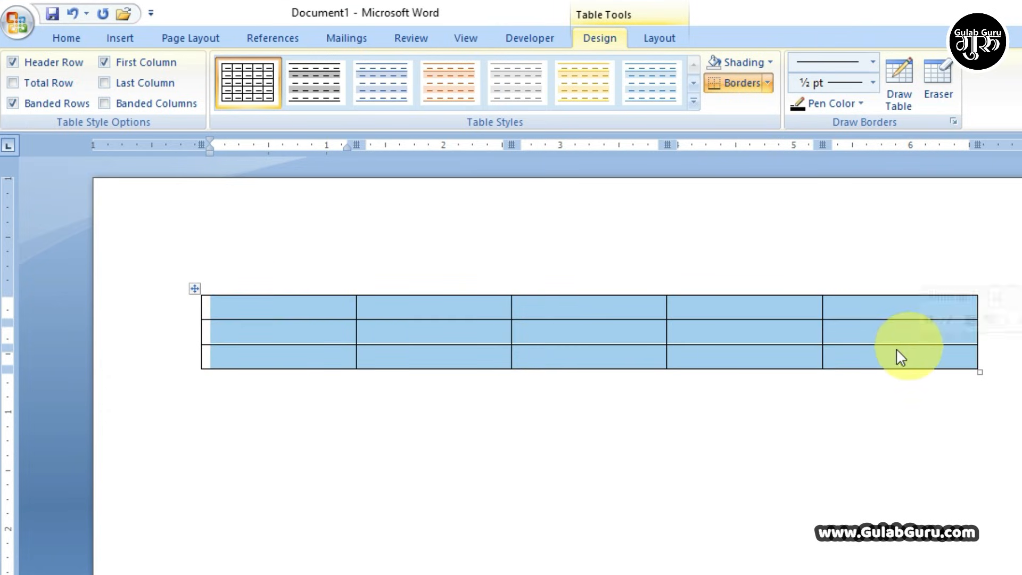
click(692, 334)
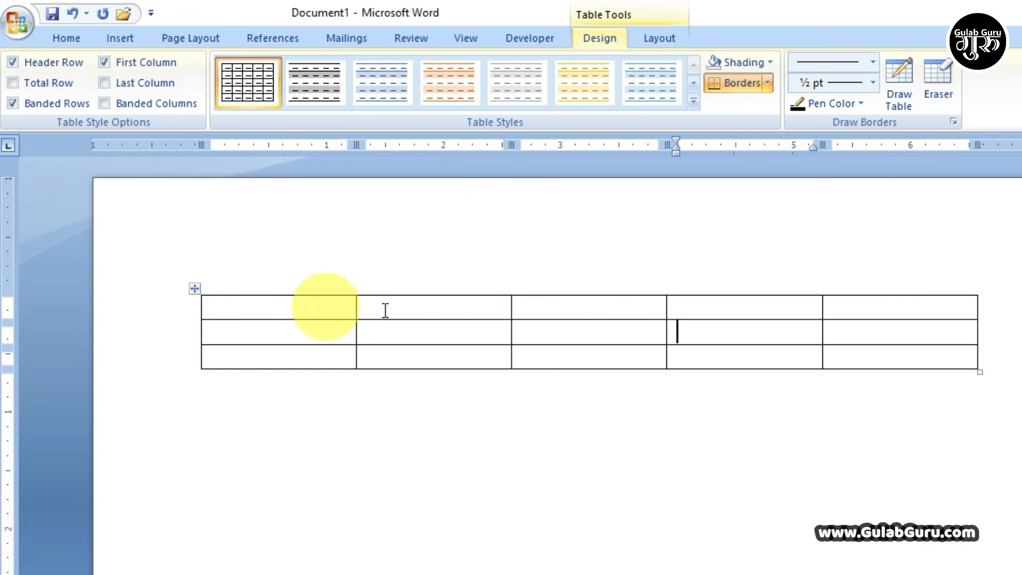
key(ctrl+Home)
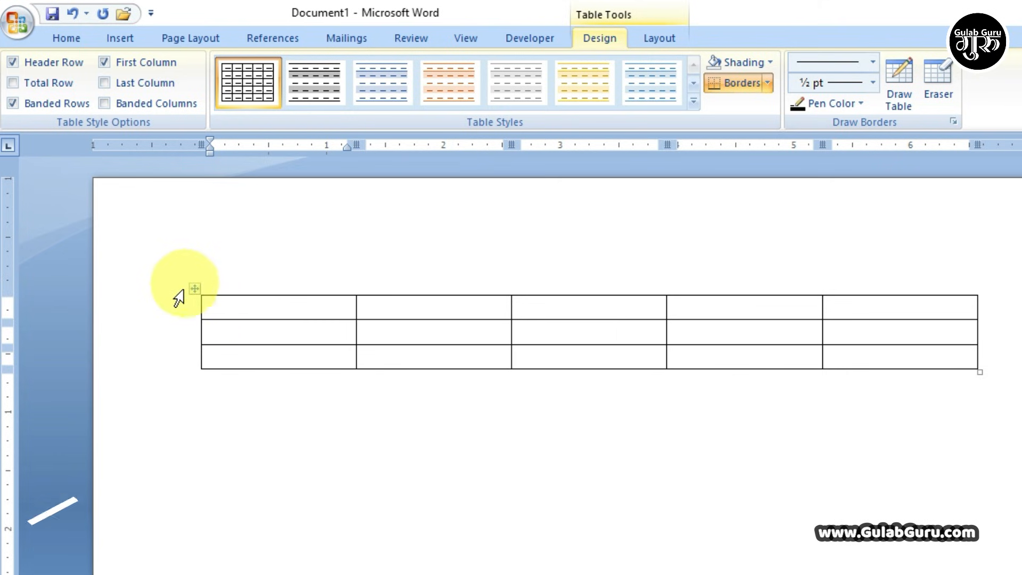
- Select the whole table and delete it, undo the deletion, then delete it again
click(195, 288)
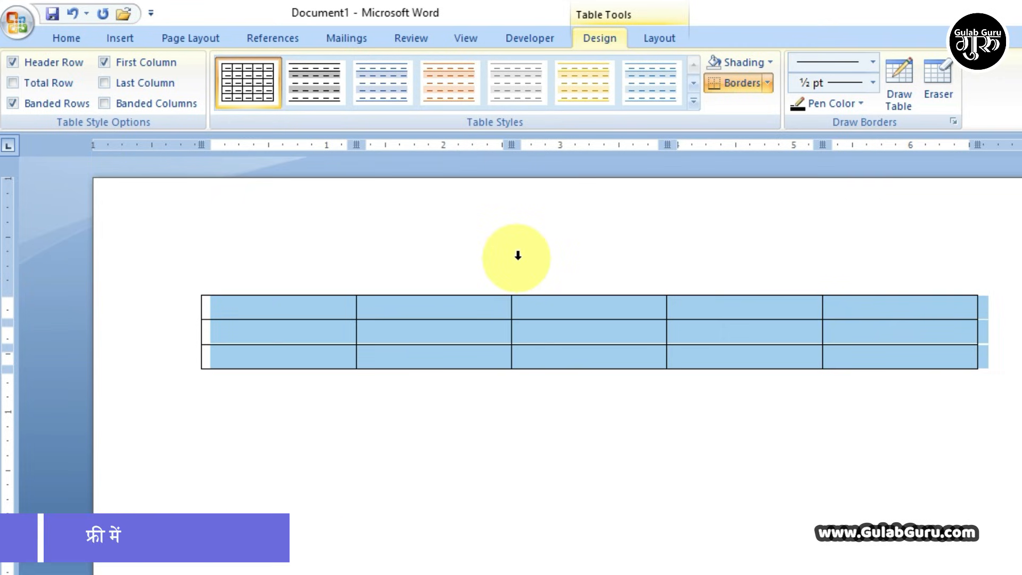
key(BackSpace)
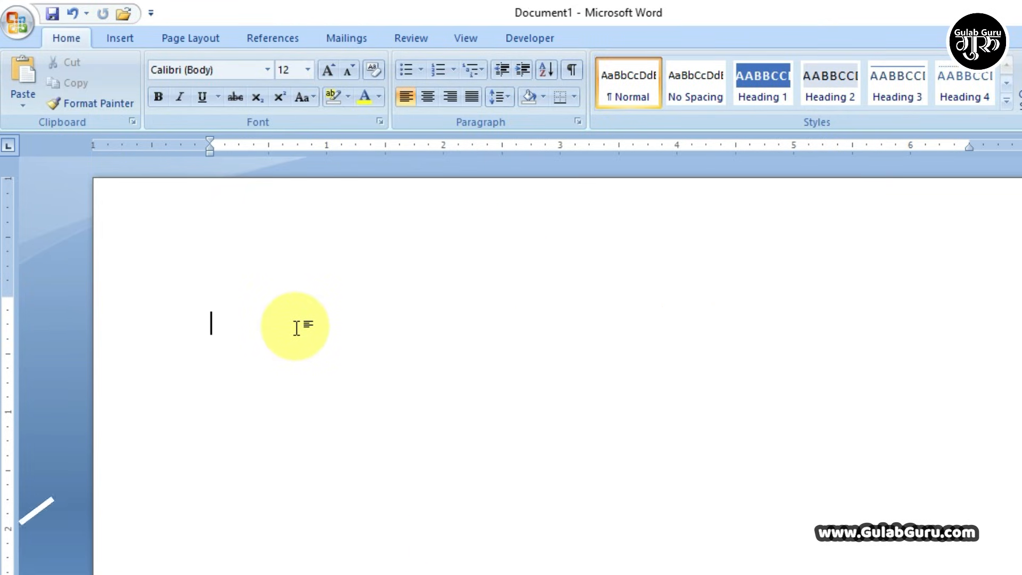
key(ctrl+z)
click(231, 310)
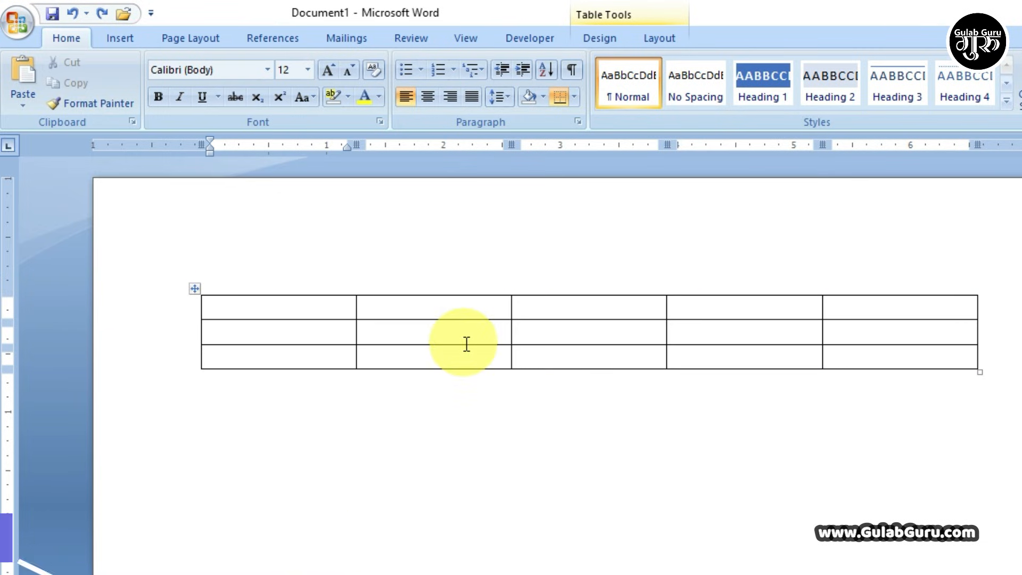
click(195, 289)
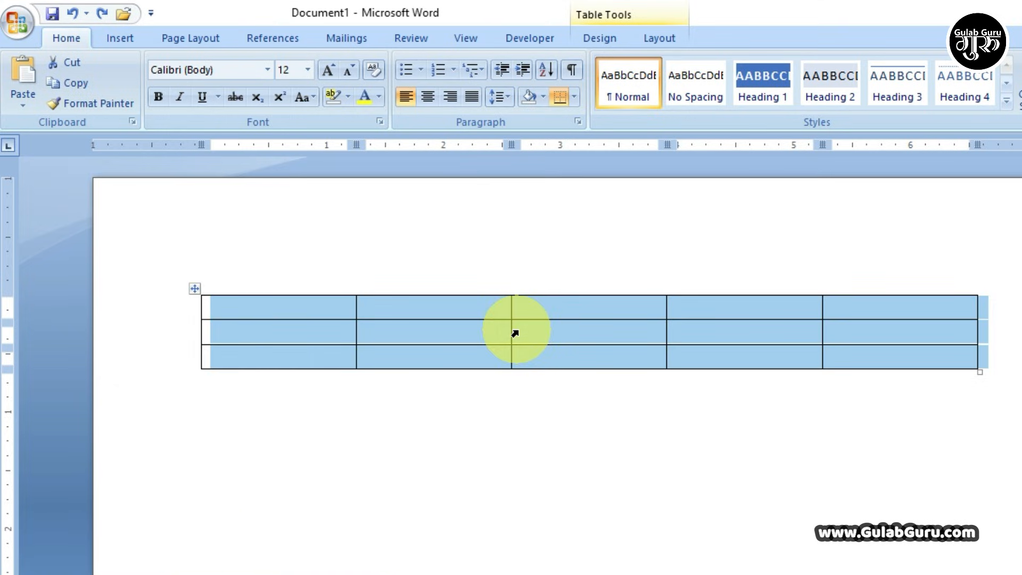
key(BackSpace)
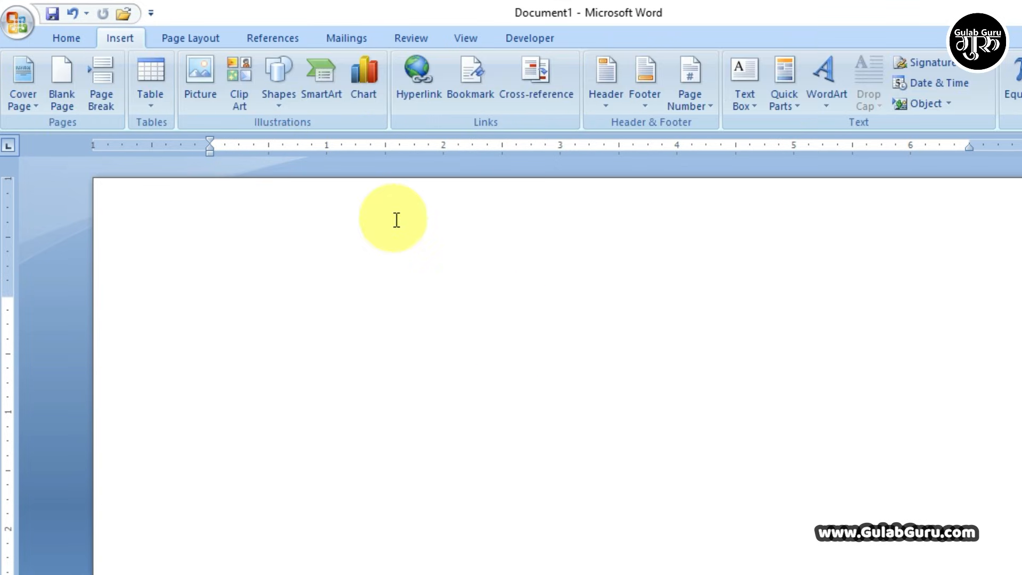
click(151, 104)
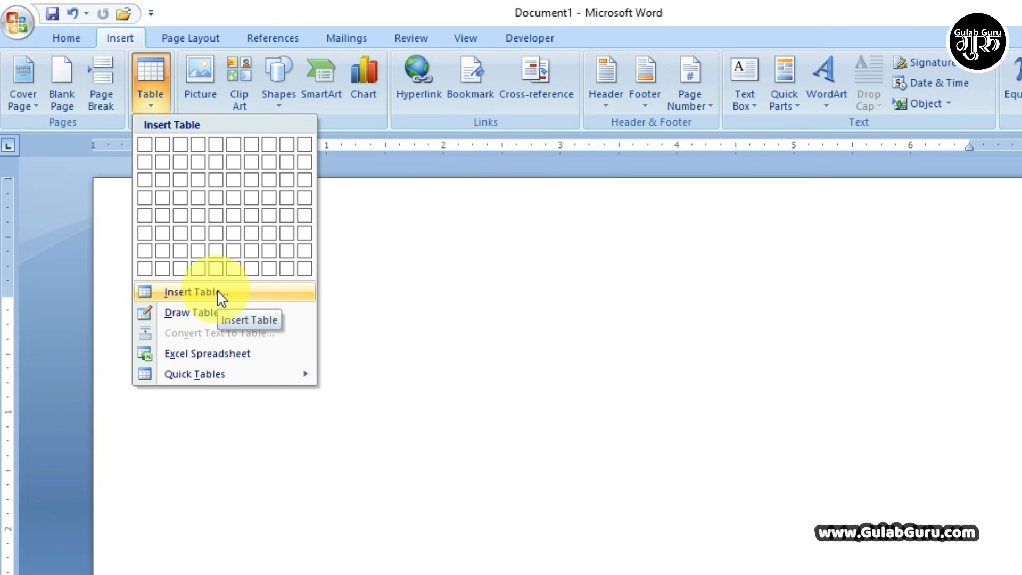
click(184, 295)
drag(650, 204, 182, 177)
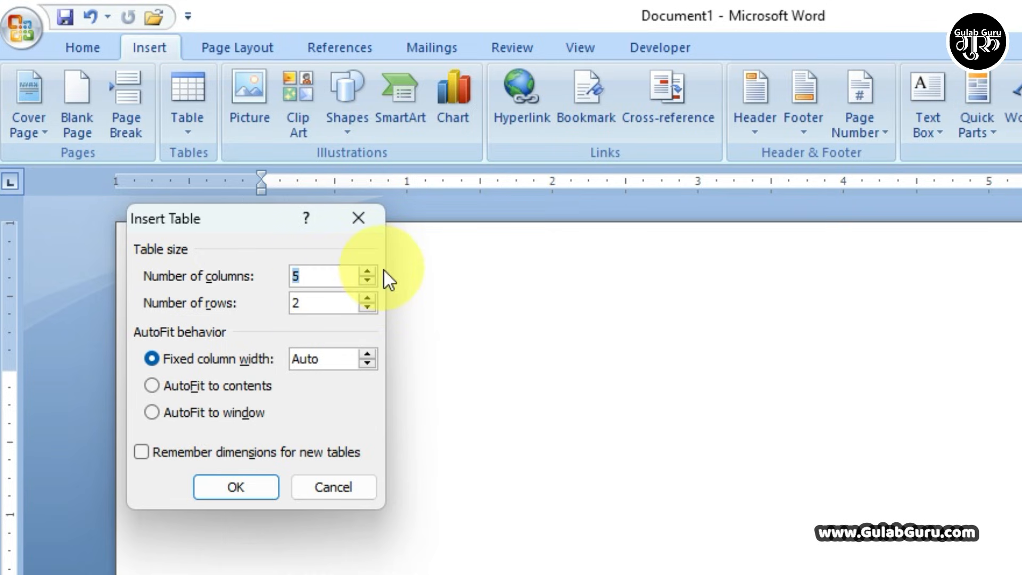
click(370, 270)
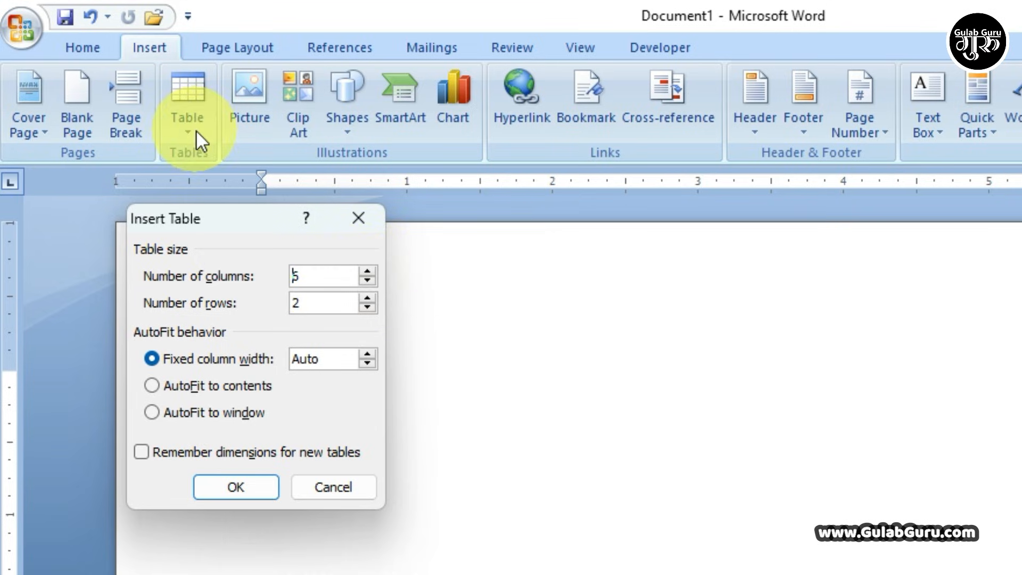
click(358, 218)
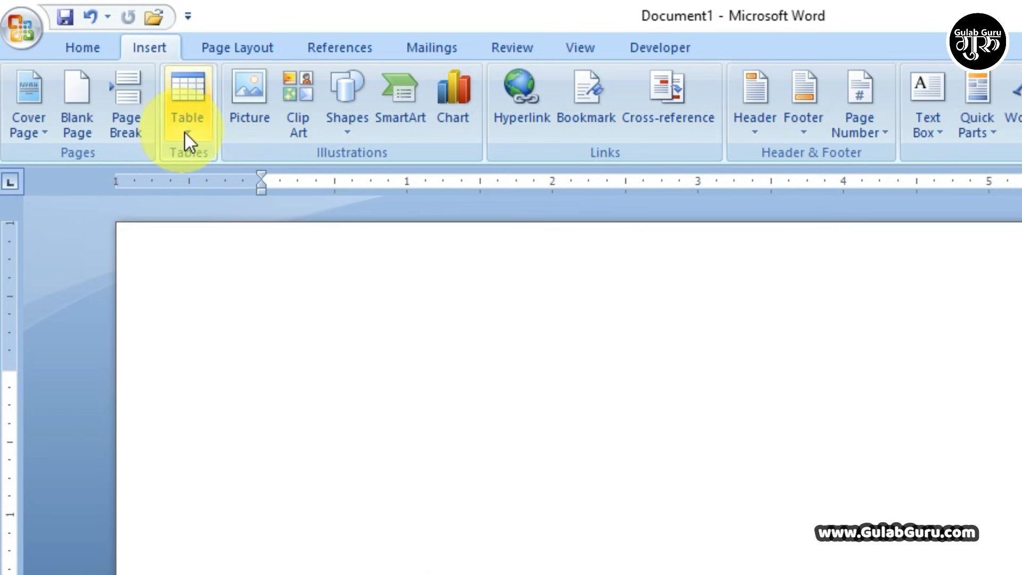
click(185, 133)
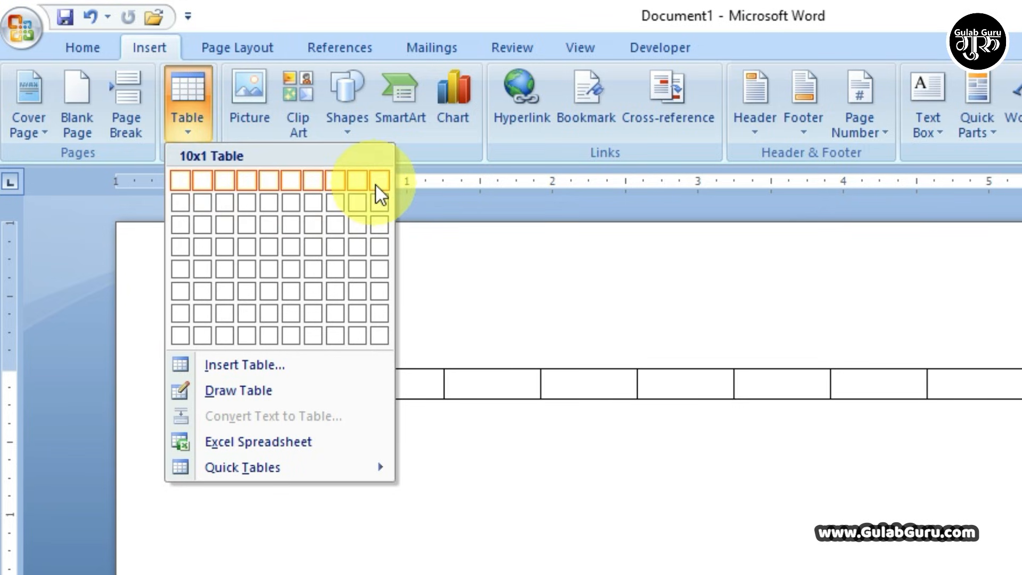
- In the Insert Table dialog set 15 columns and 4 rows, then create the table
click(188, 134)
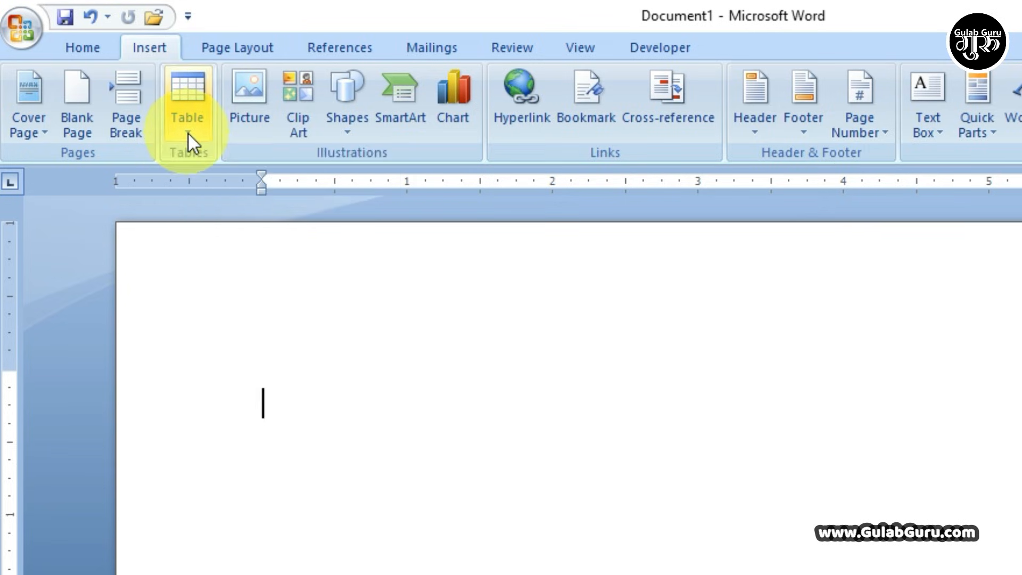
click(189, 134)
click(226, 362)
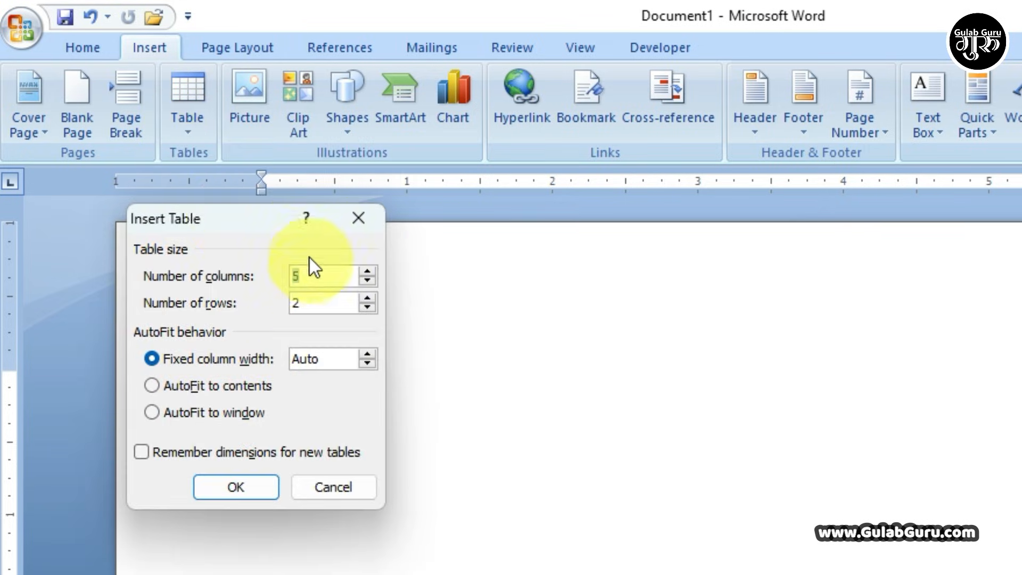
drag(229, 218, 234, 201)
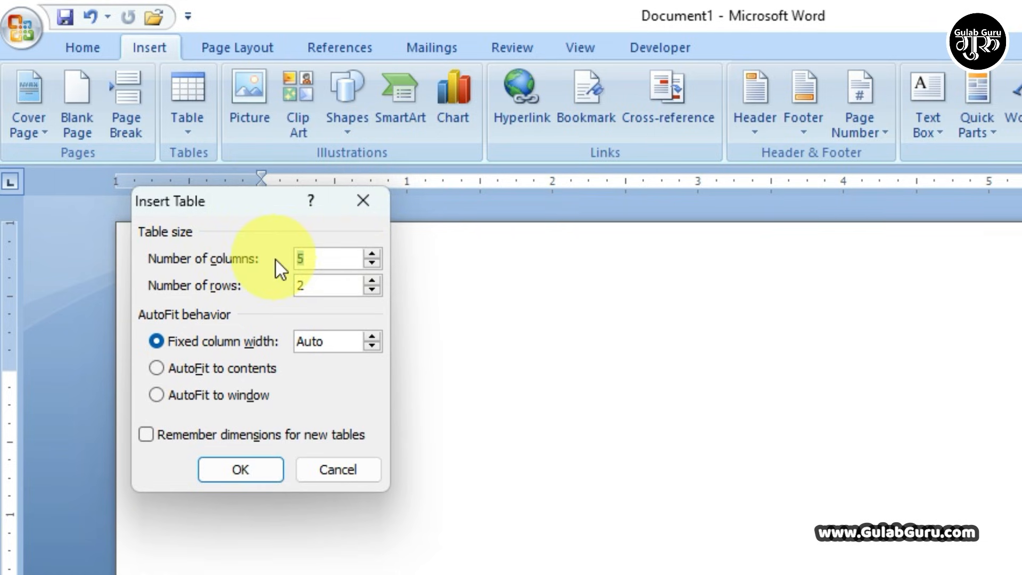
text(20)
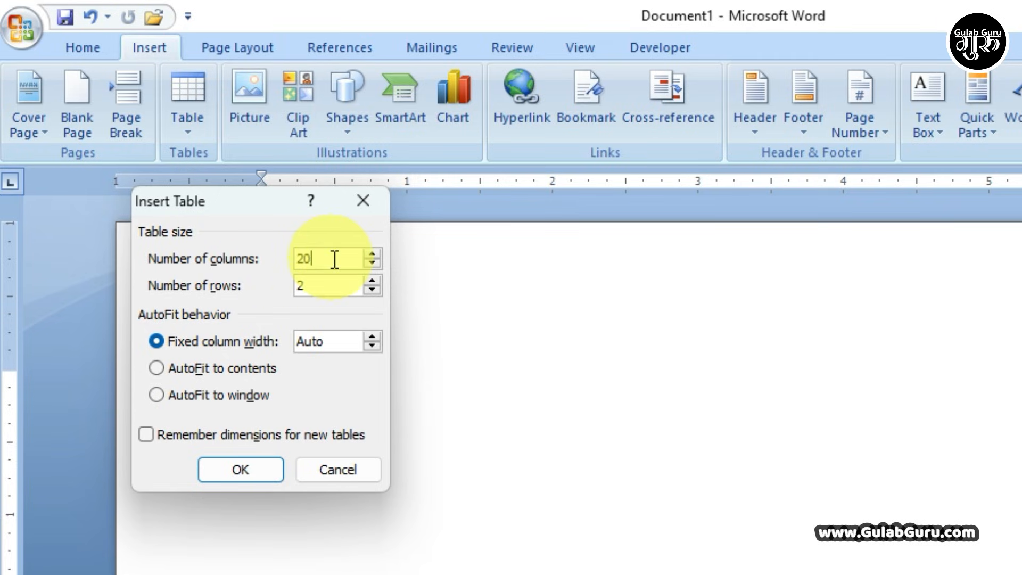
key(BackSpace)
key(BackSpace)
text(15)
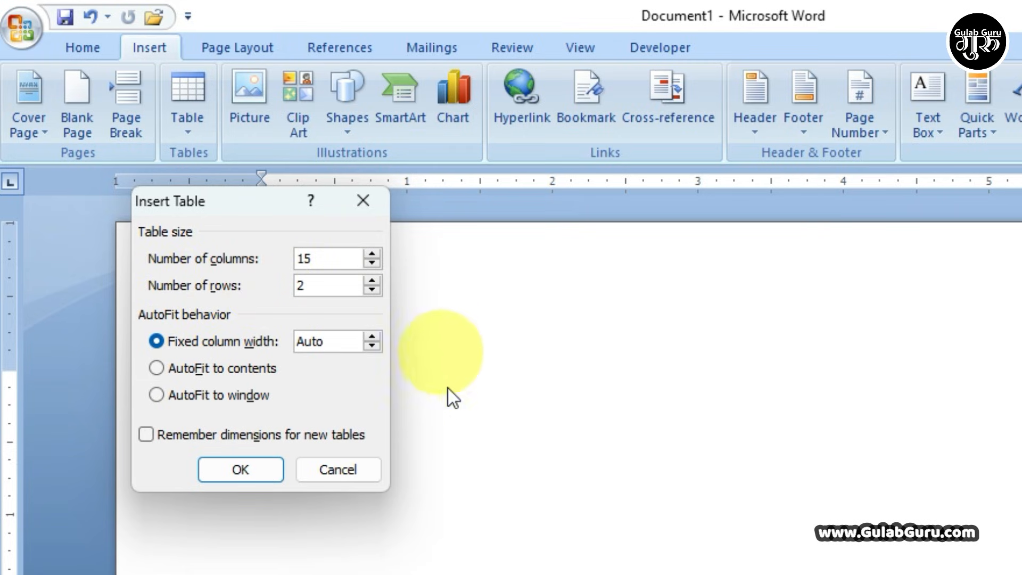
drag(320, 286, 284, 288)
click(375, 280)
click(375, 280)
click(375, 279)
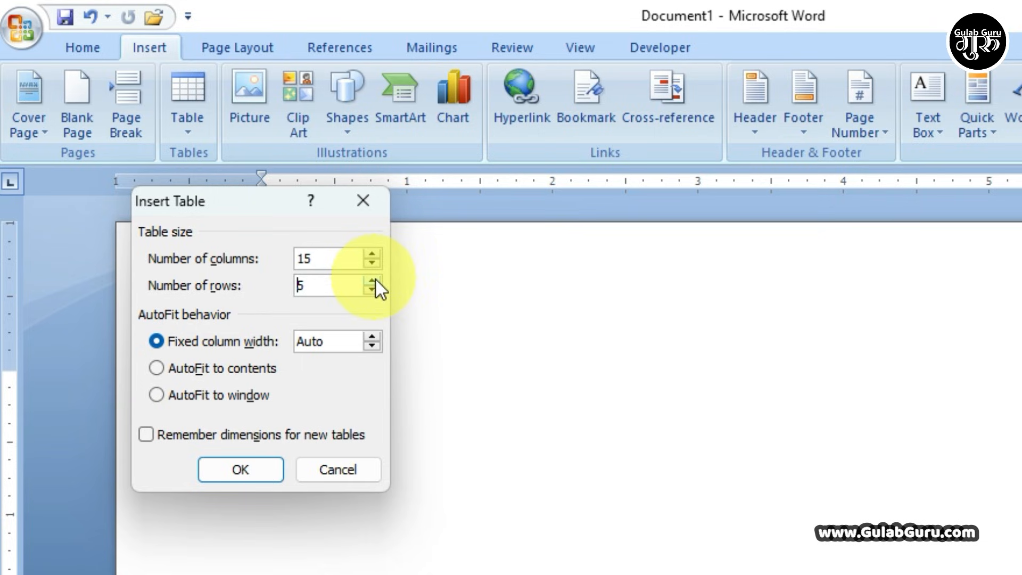
click(372, 291)
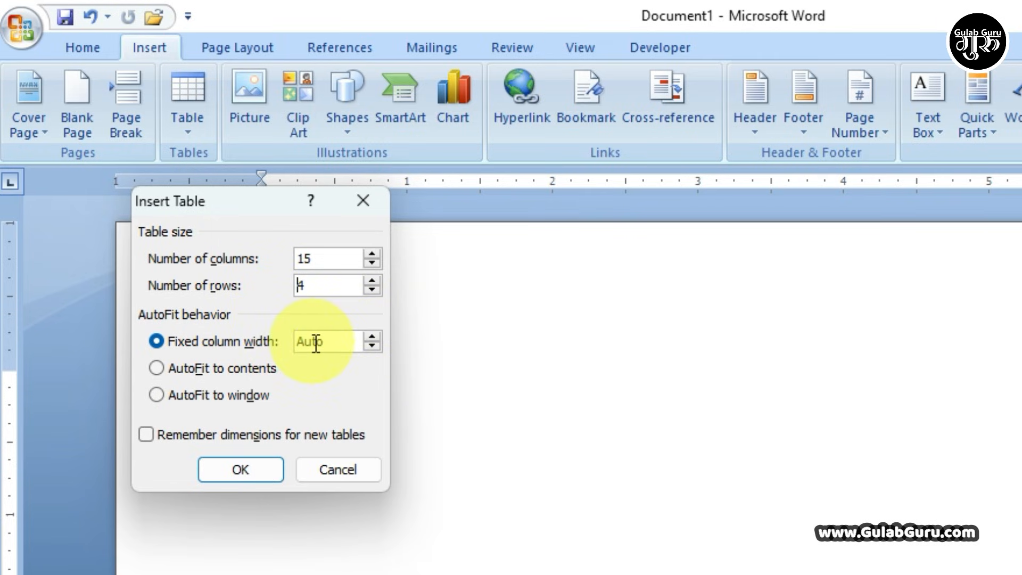
click(243, 471)
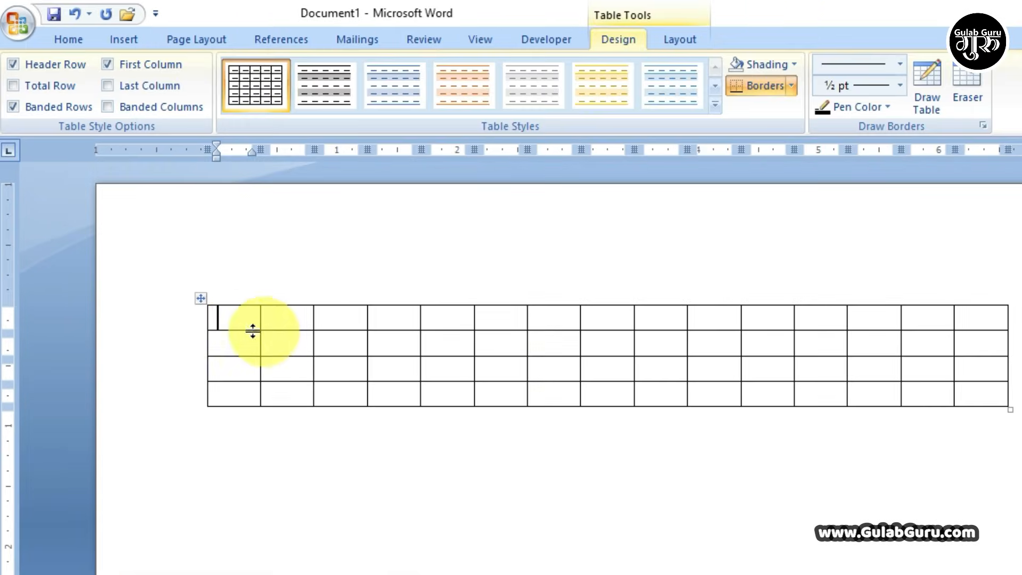
- Select the entire 15-column table with its move handle and delete it
drag(235, 317, 984, 394)
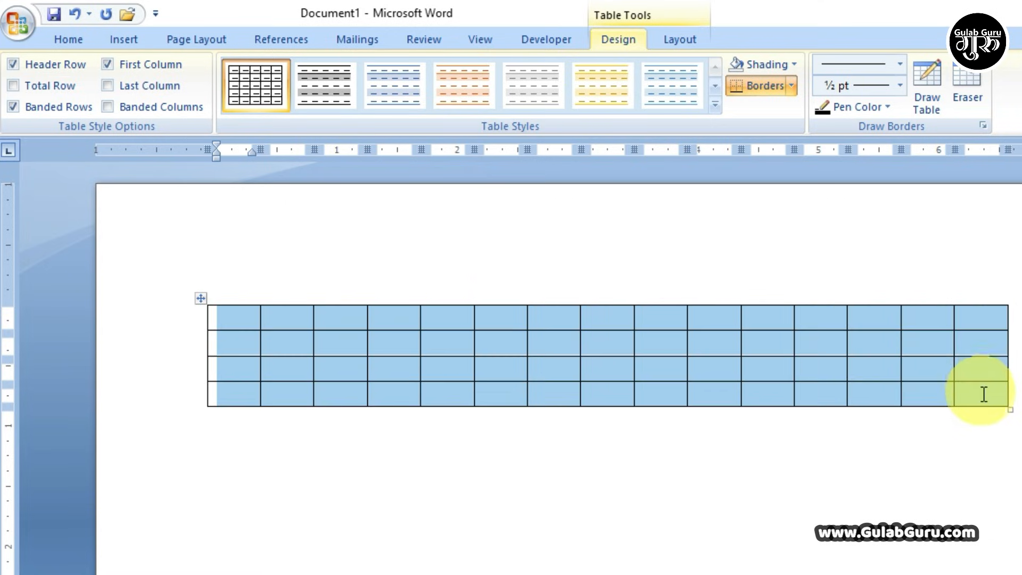
click(968, 317)
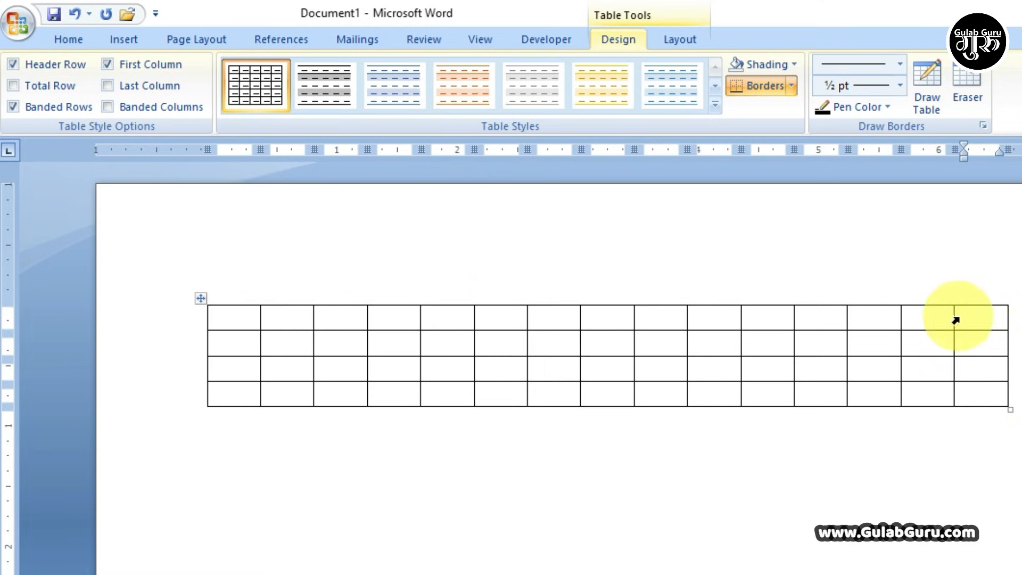
click(922, 317)
click(877, 318)
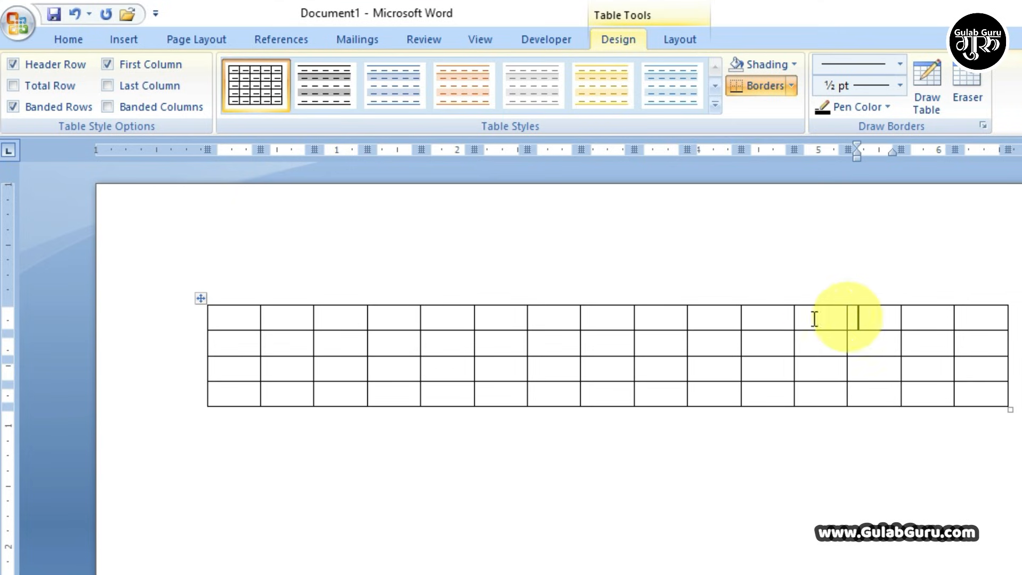
click(810, 314)
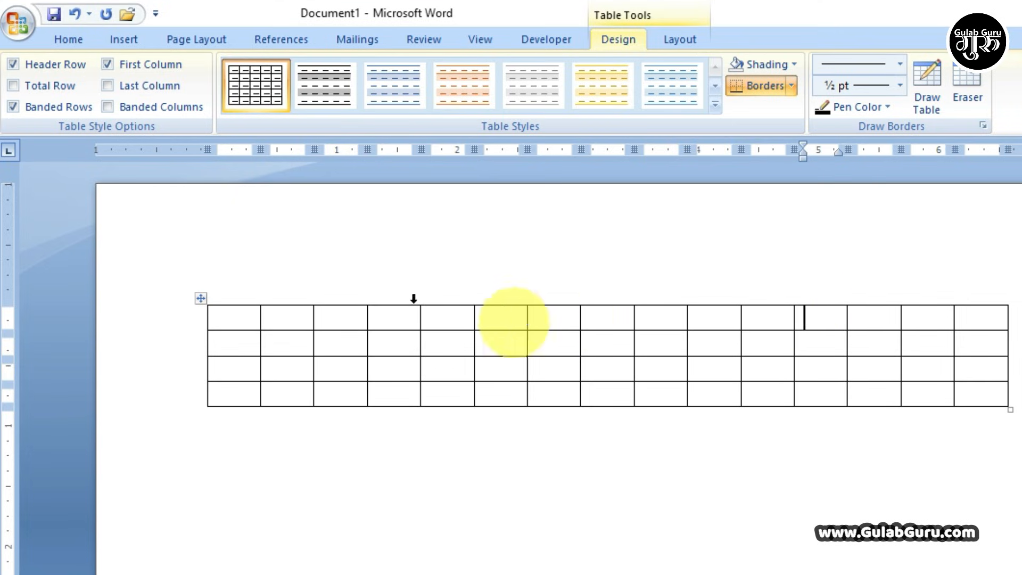
click(213, 302)
click(200, 299)
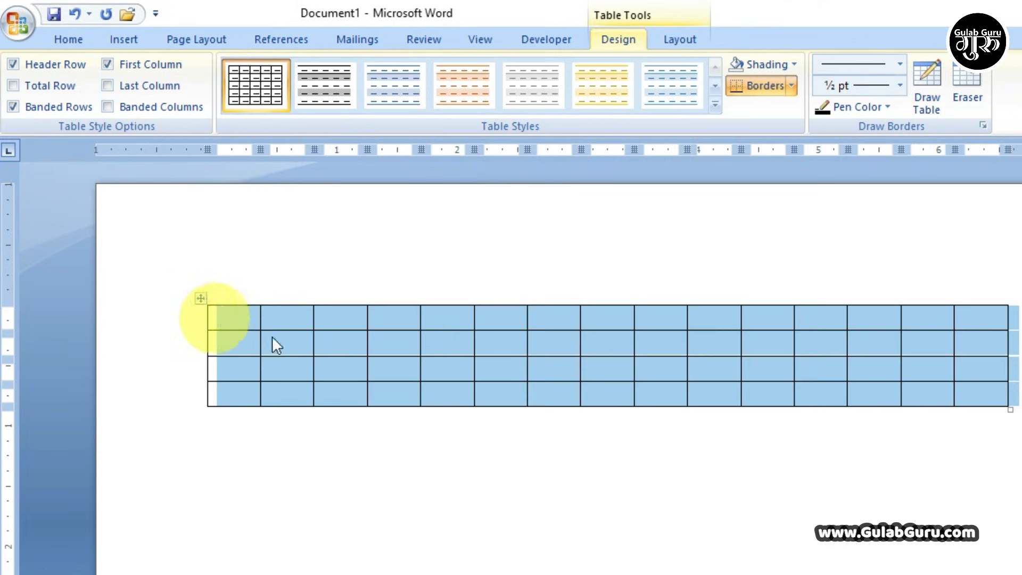
key(BackSpace)
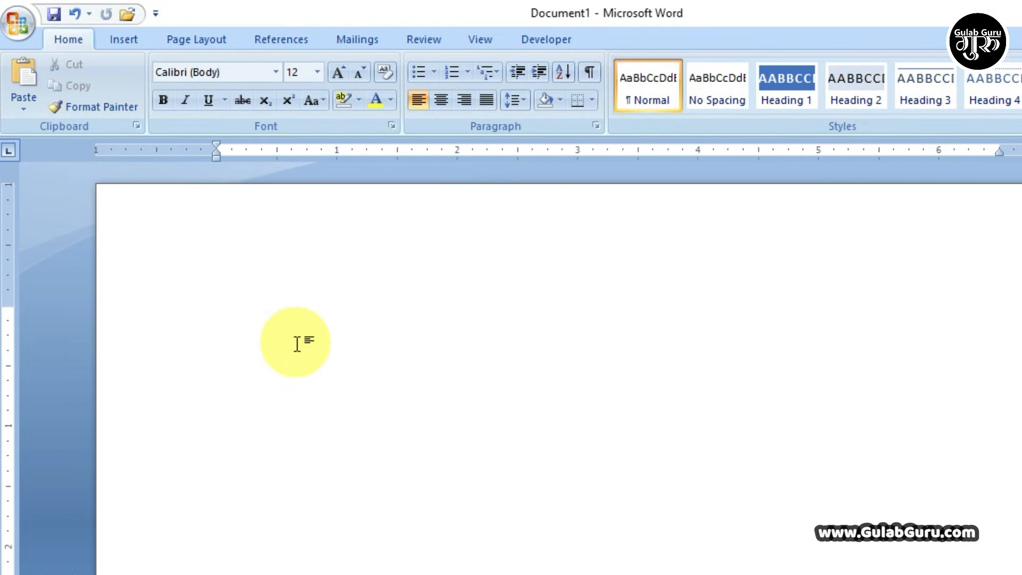
- Insert an 8-column, 7-row table with AutoFit to contents via the Insert Table dialog
click(126, 39)
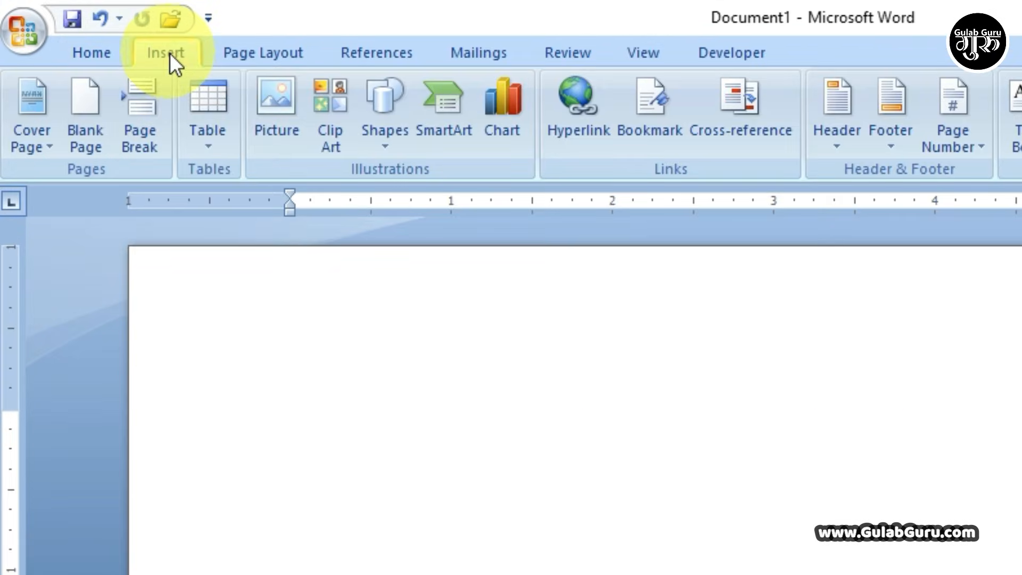
click(153, 109)
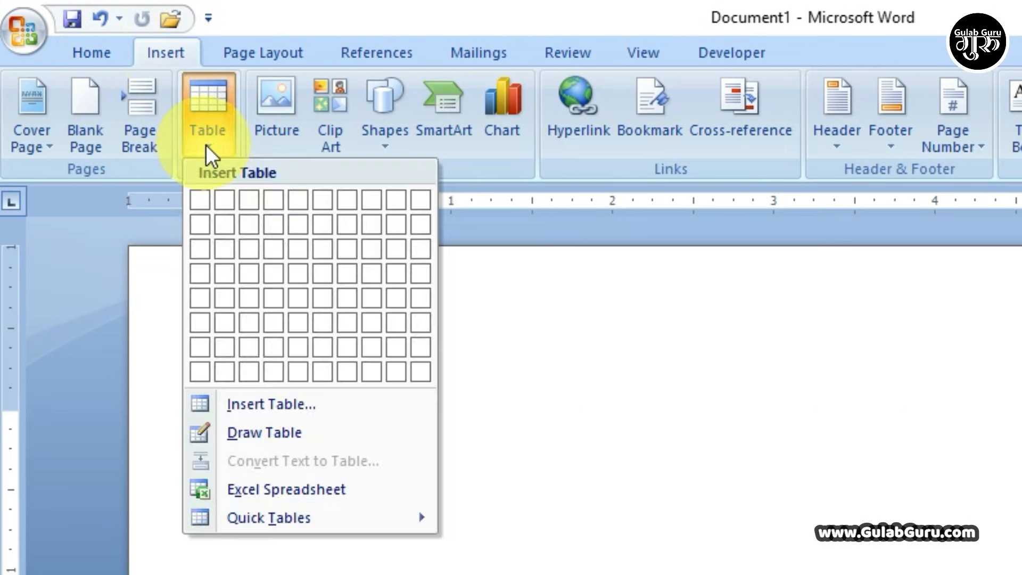
click(263, 404)
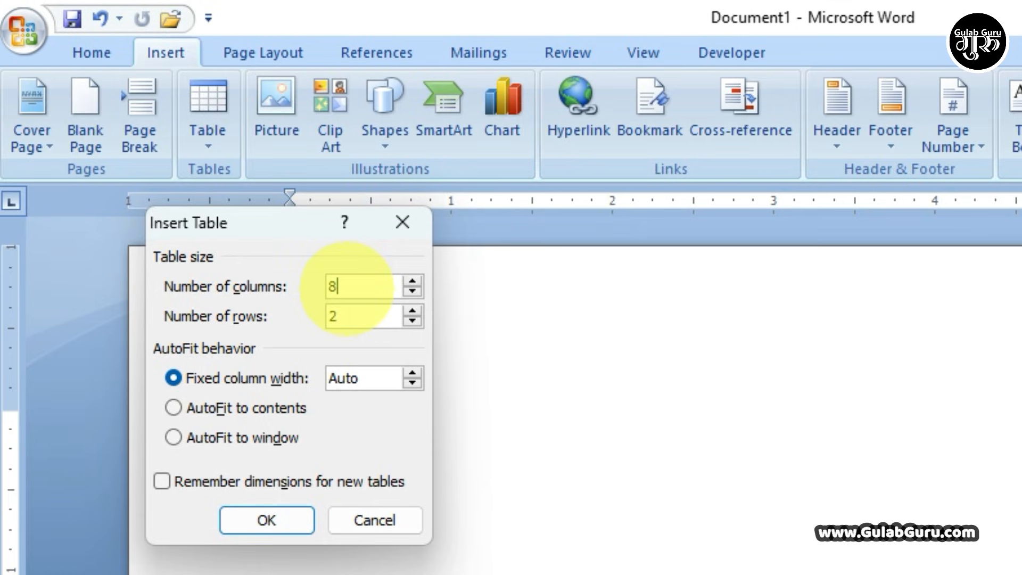
text(8)
click(412, 310)
click(412, 310)
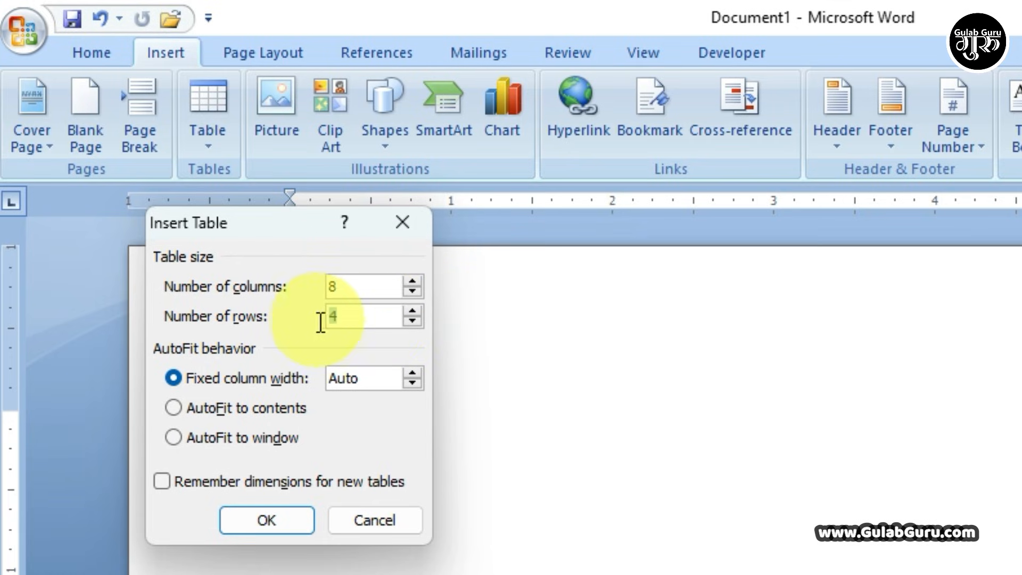
text(7)
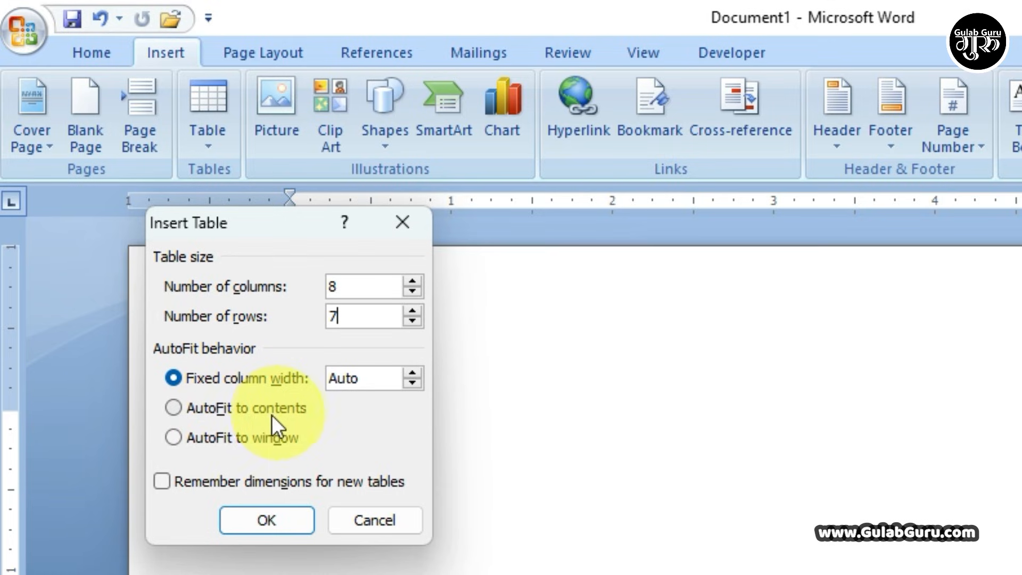
click(174, 407)
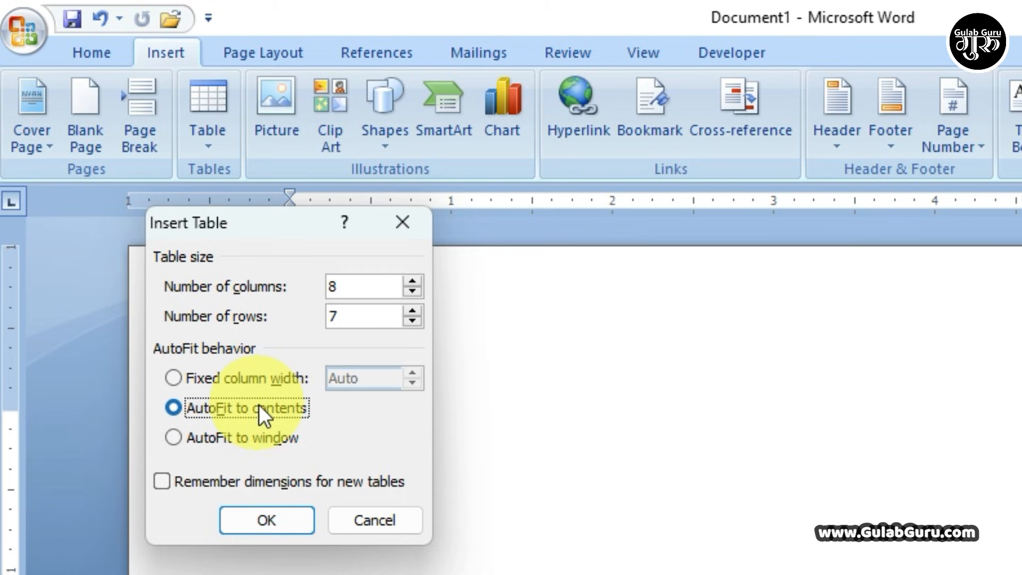
click(259, 521)
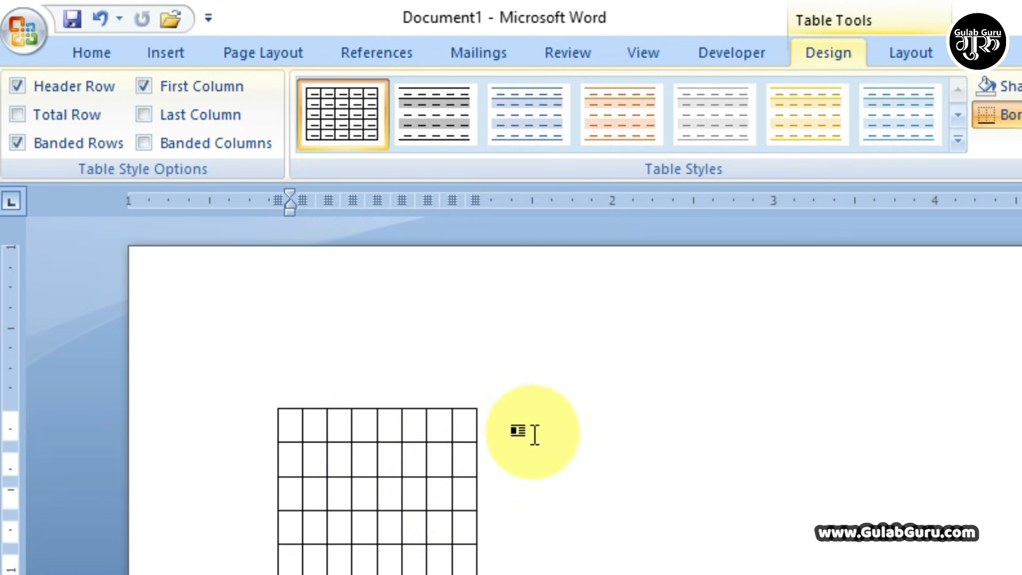
- Type a short name in the first cell and a full name in the second, fixing a typo
text(gulab)
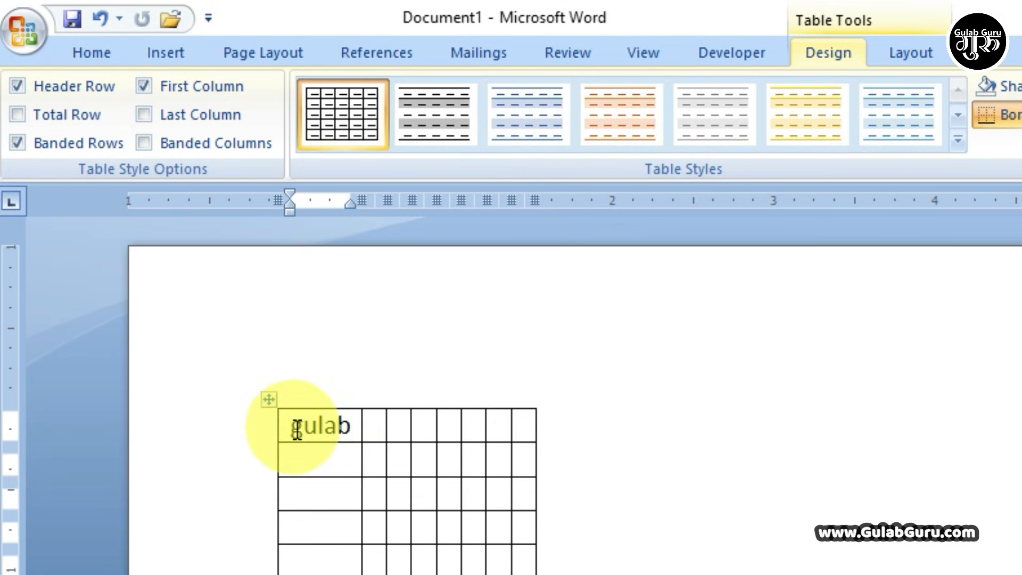
double_click(367, 429)
click(375, 426)
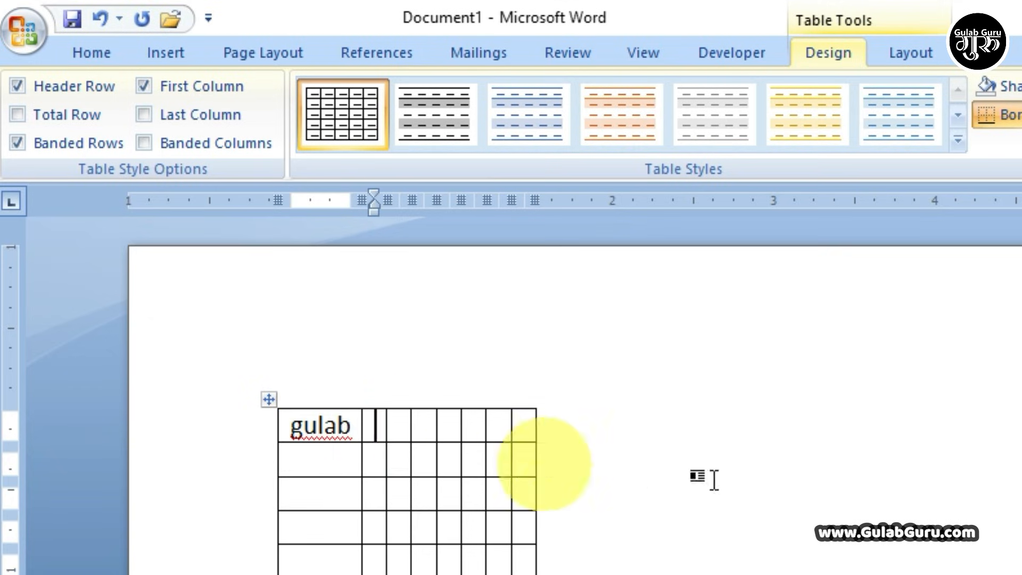
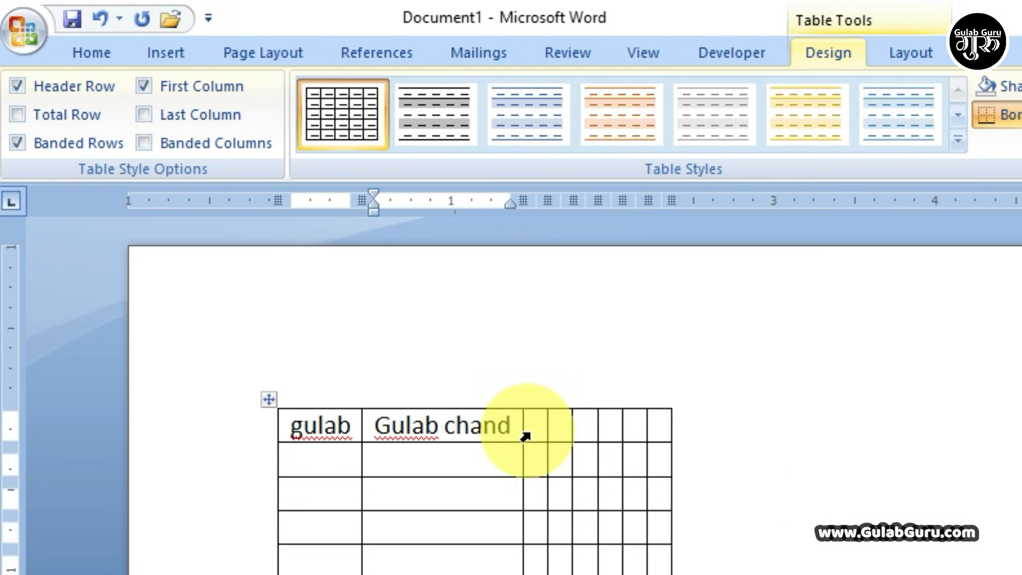
click(160, 52)
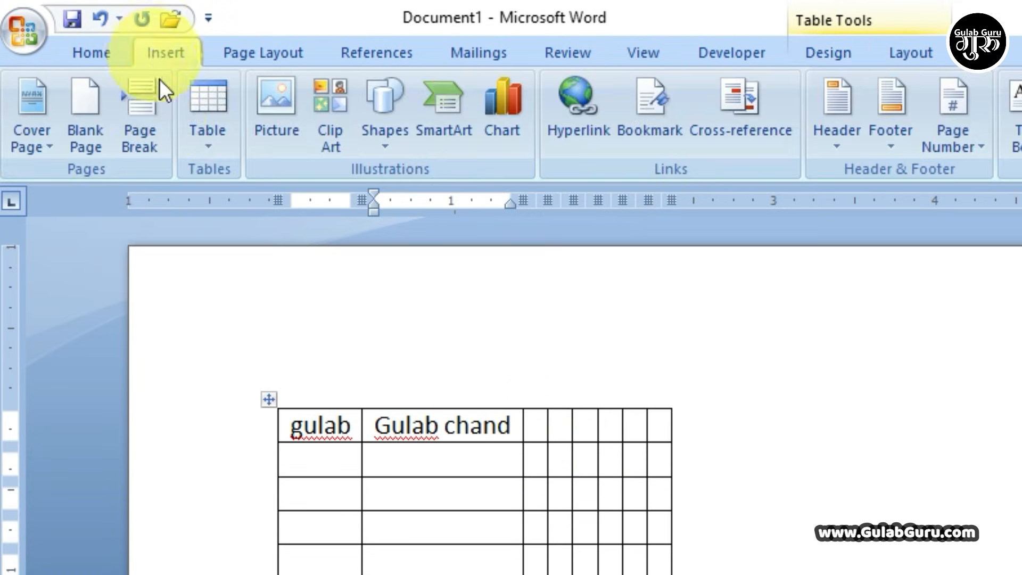
click(210, 139)
click(270, 406)
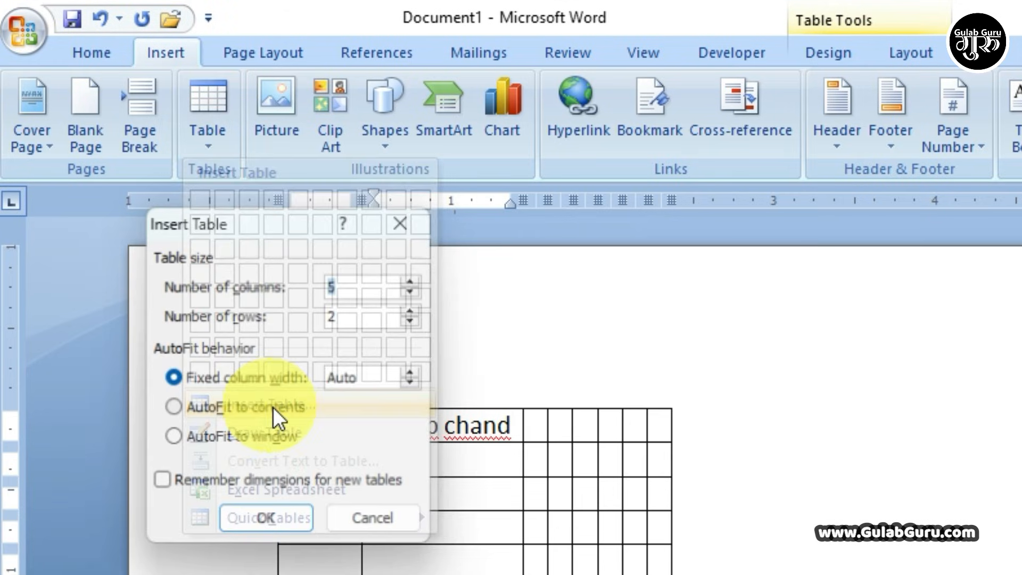
click(174, 407)
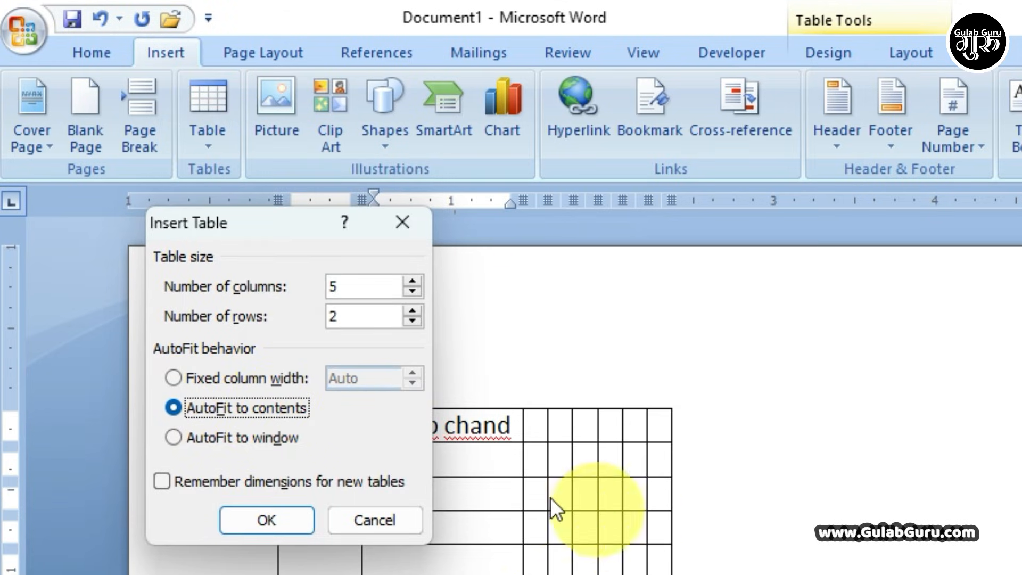
click(376, 524)
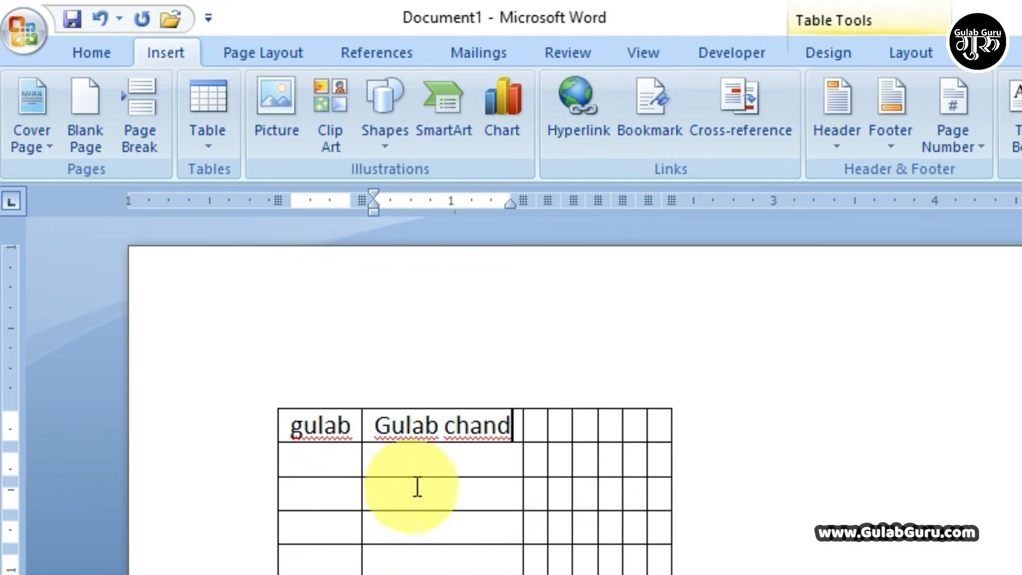
click(527, 433)
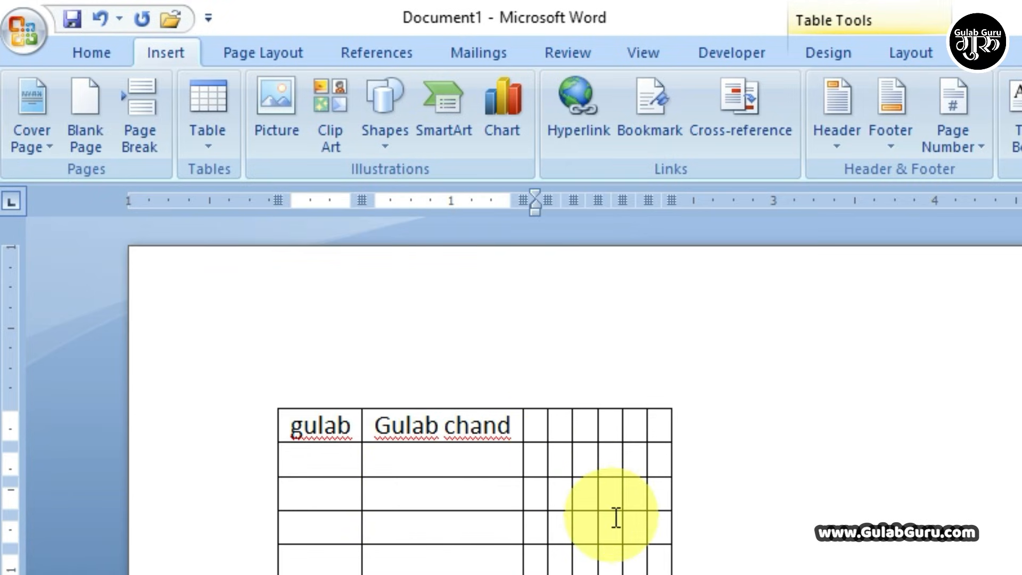
text(125421)
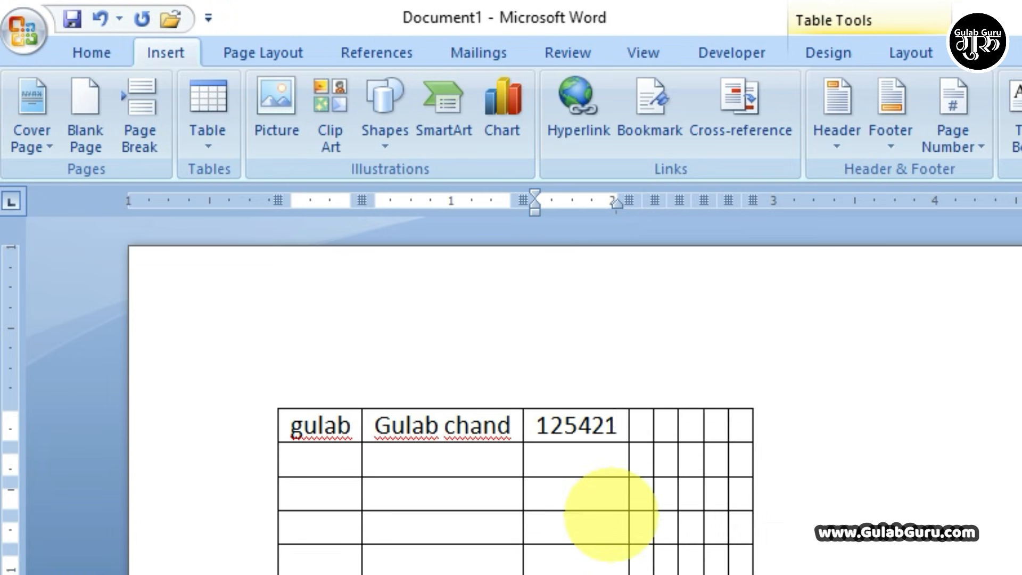
text(425452255)
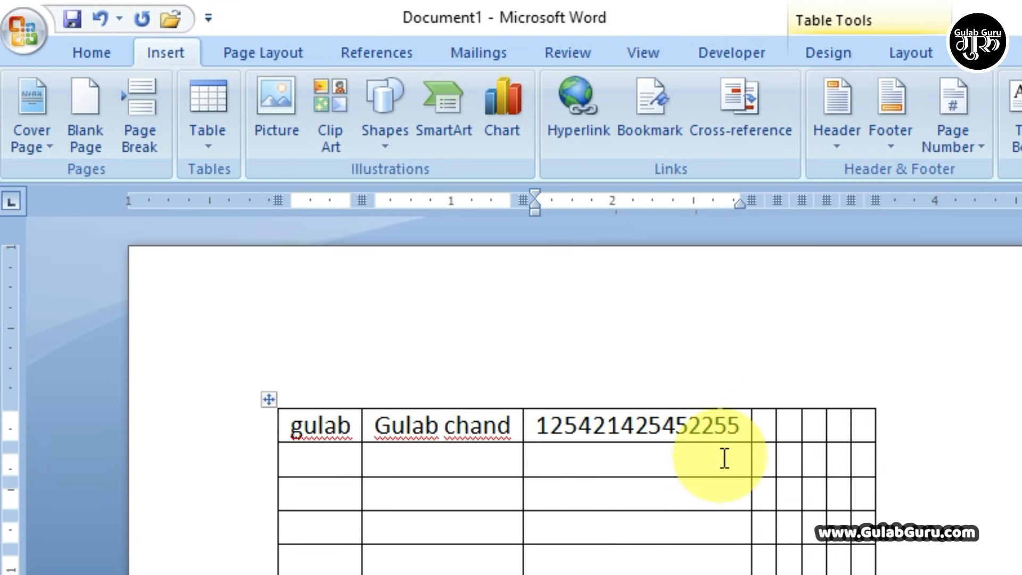
- Open and cancel the Insert Table dialog, then select the whole table via its move handle
click(210, 152)
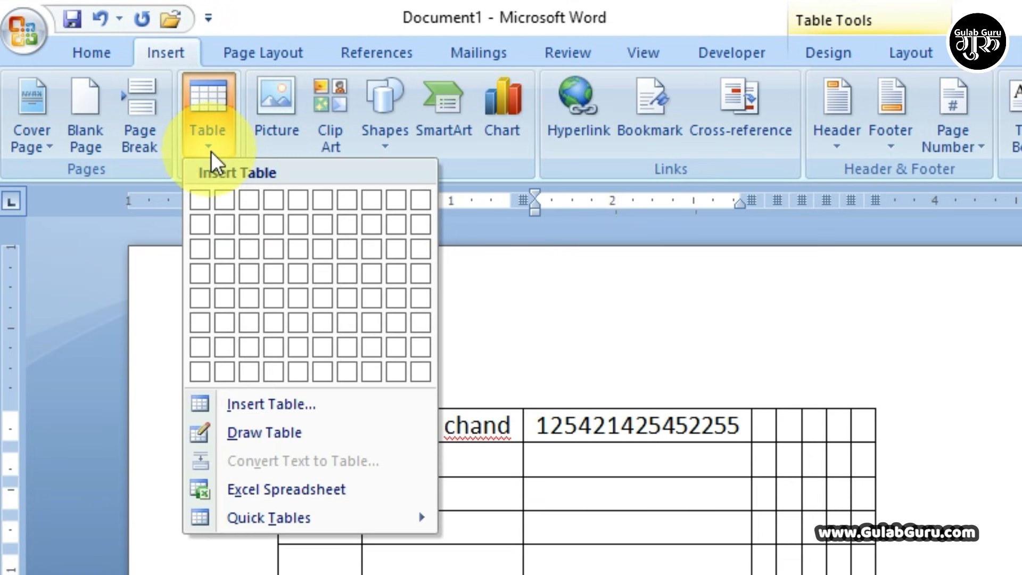
click(264, 408)
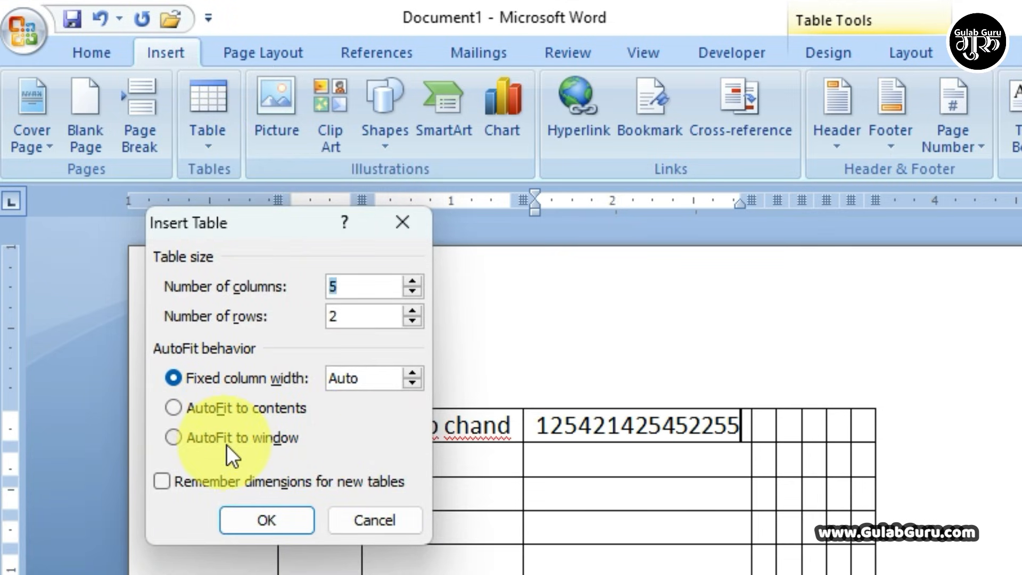
click(386, 525)
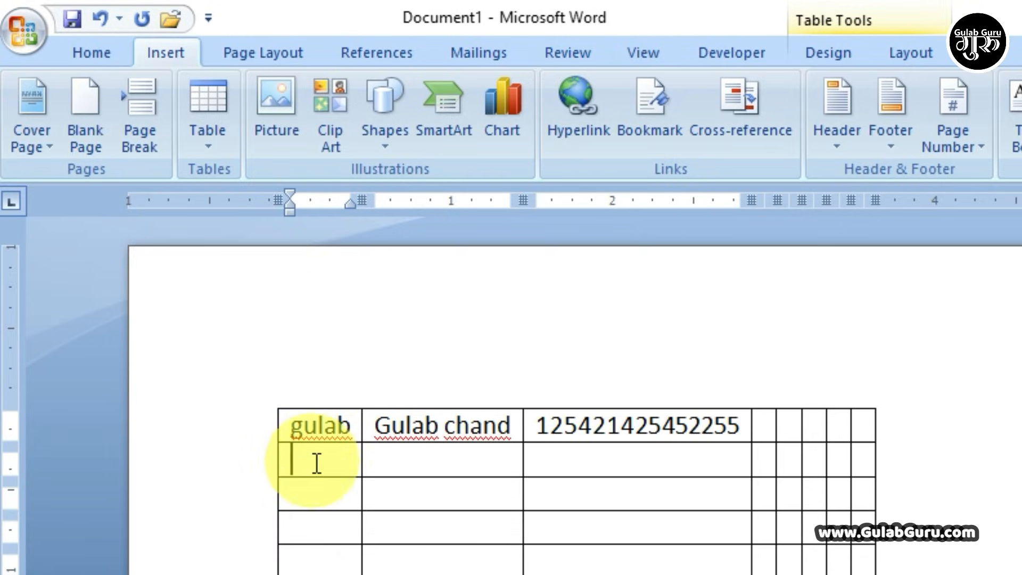
click(368, 493)
click(636, 509)
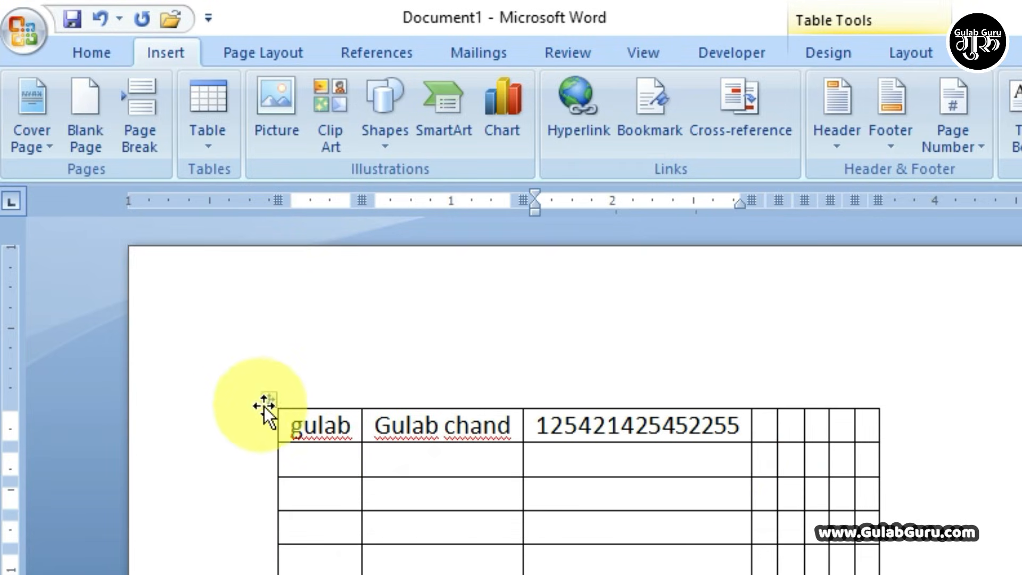
click(264, 401)
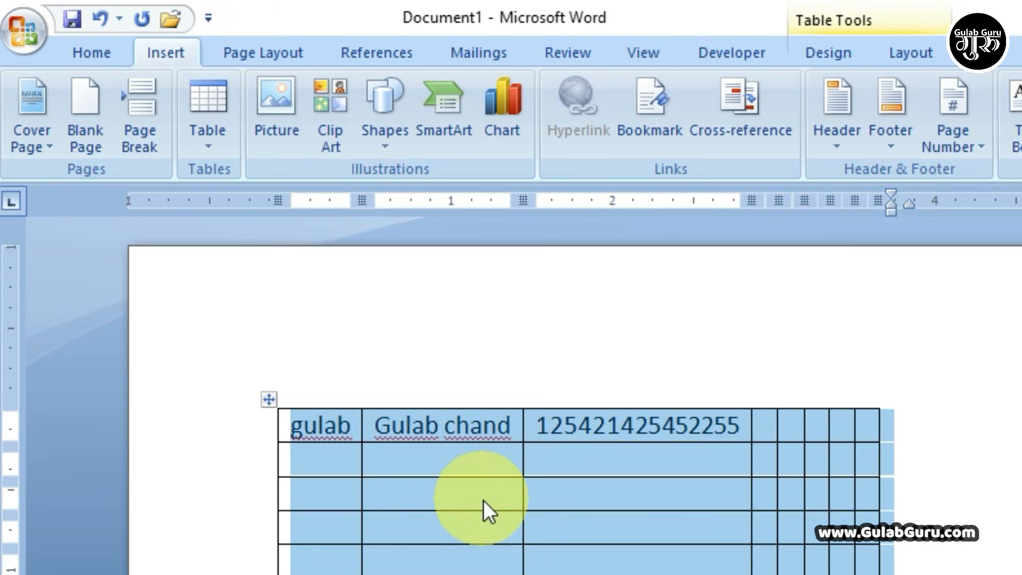
- Delete the old table and insert a 2-column, 5-row table with AutoFit to window
key(BackSpace)
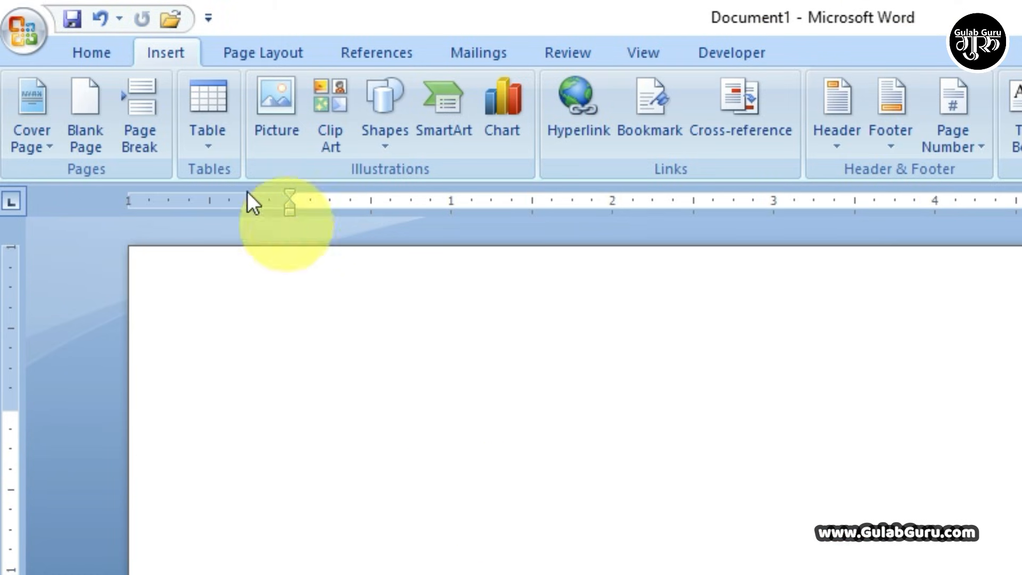
click(206, 146)
click(268, 405)
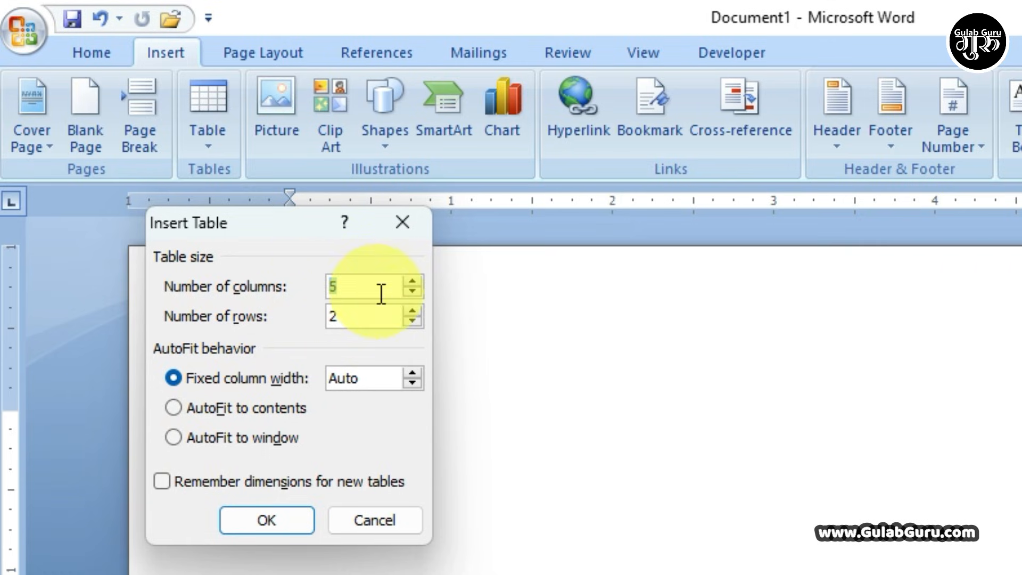
click(179, 438)
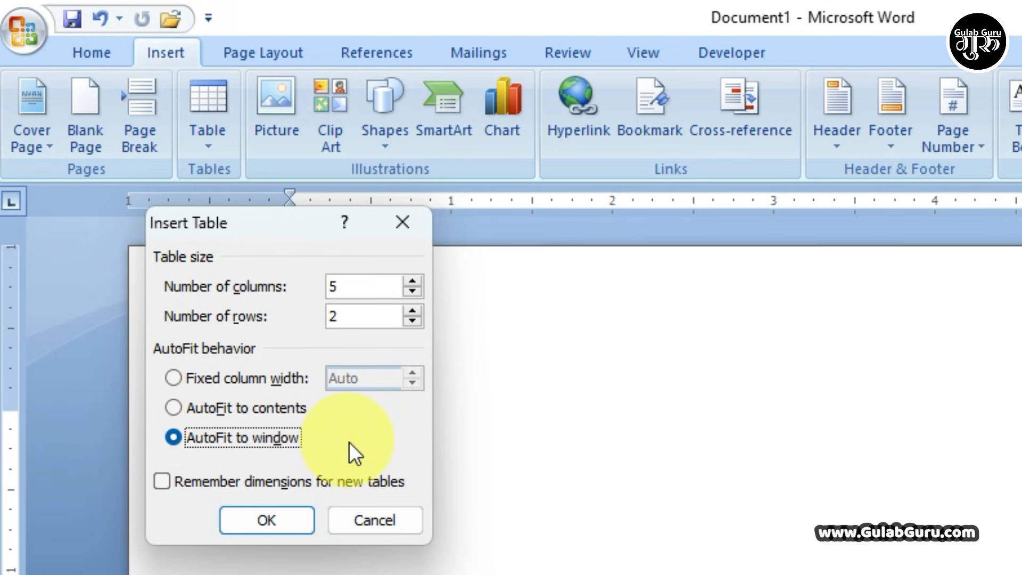
click(411, 291)
click(412, 290)
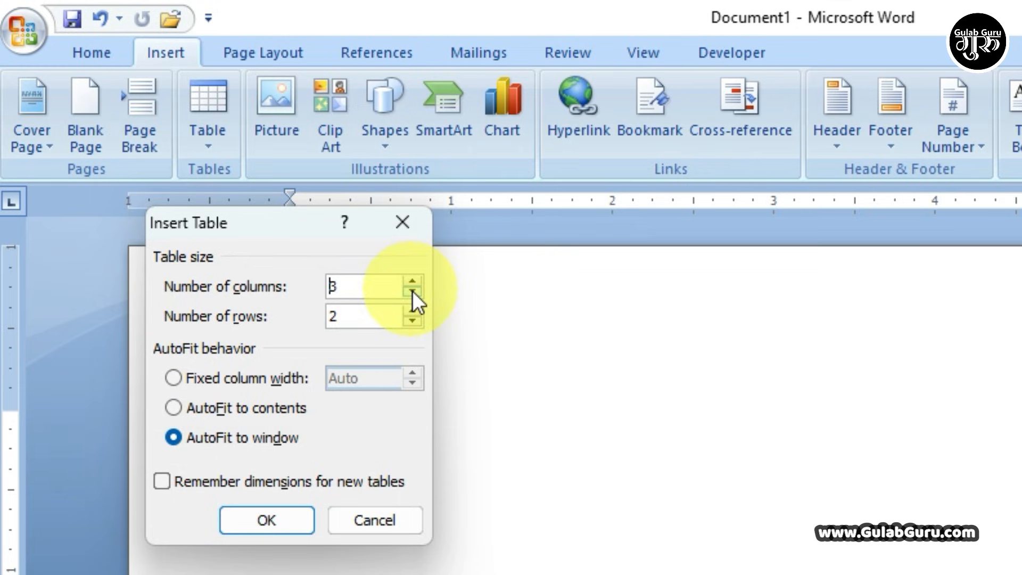
click(412, 290)
key(Tab)
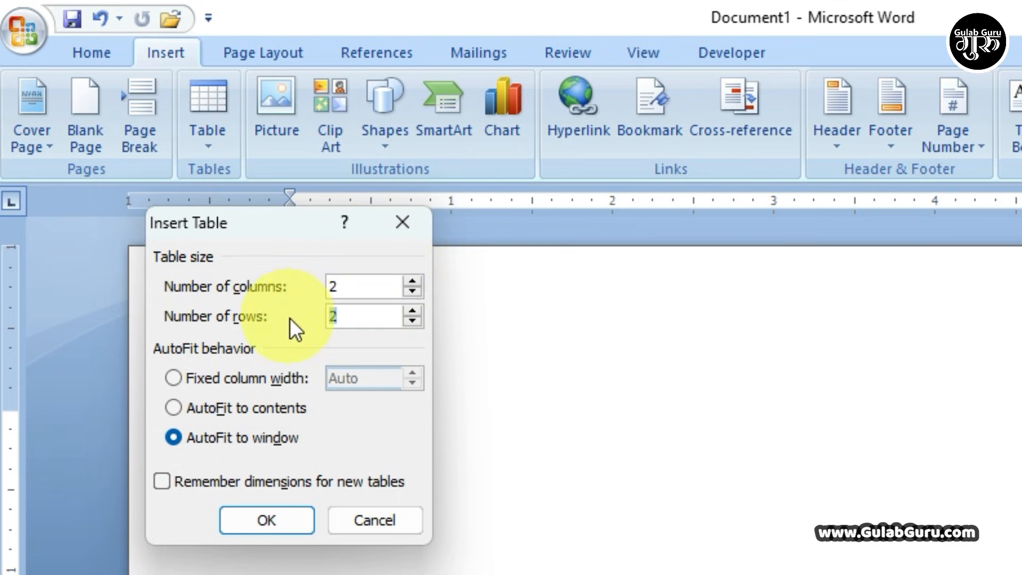
text(5)
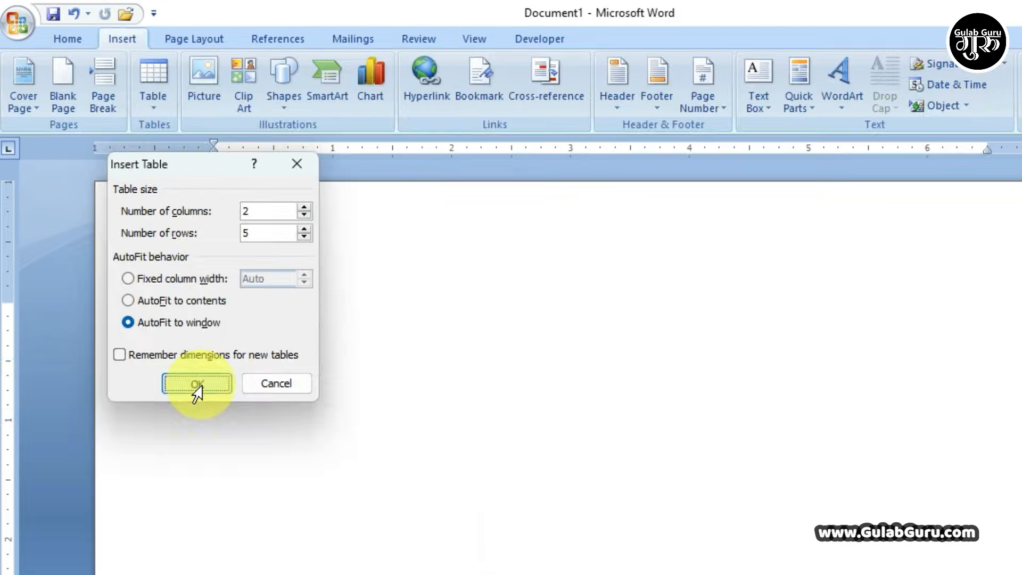
click(297, 519)
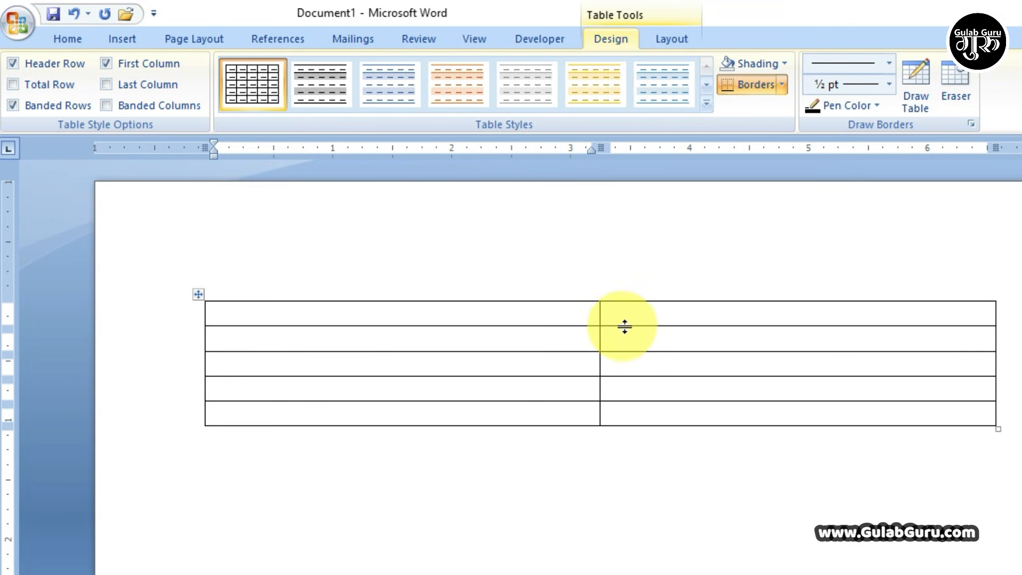
- Briefly open the Insert Table dialog, then reopen the Insert tab's Table dropdown
click(113, 40)
click(150, 109)
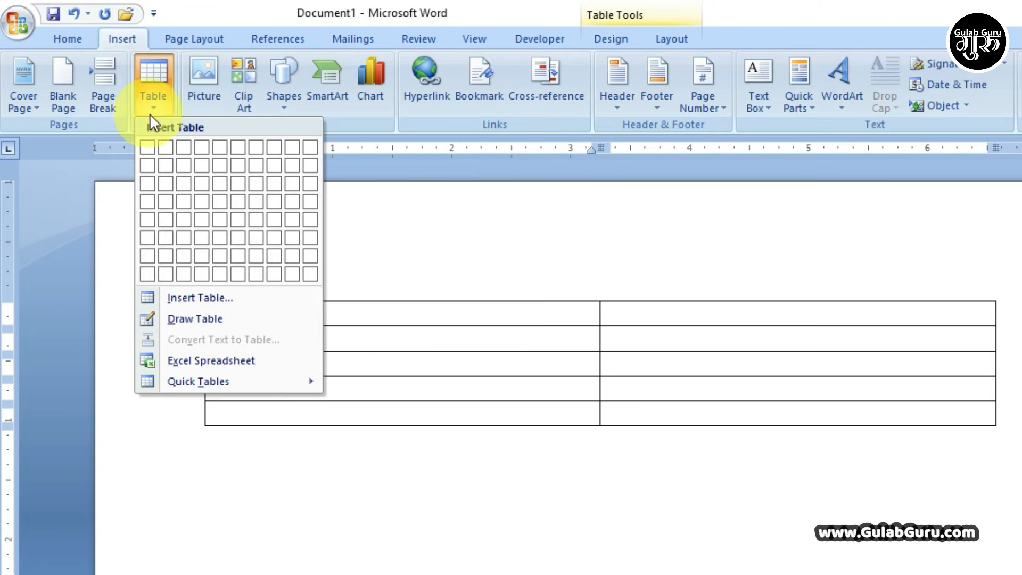
click(203, 297)
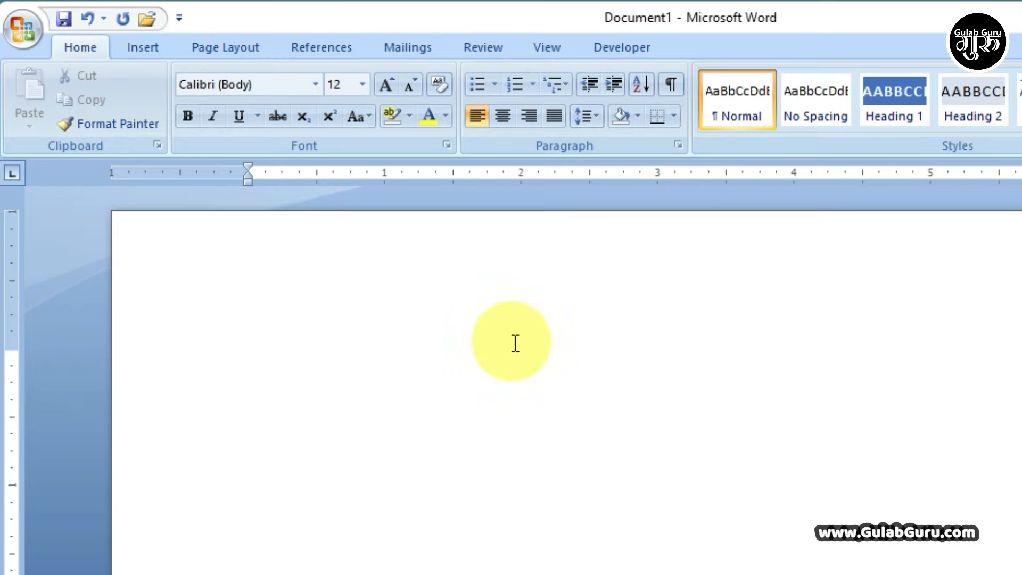
click(139, 47)
click(180, 123)
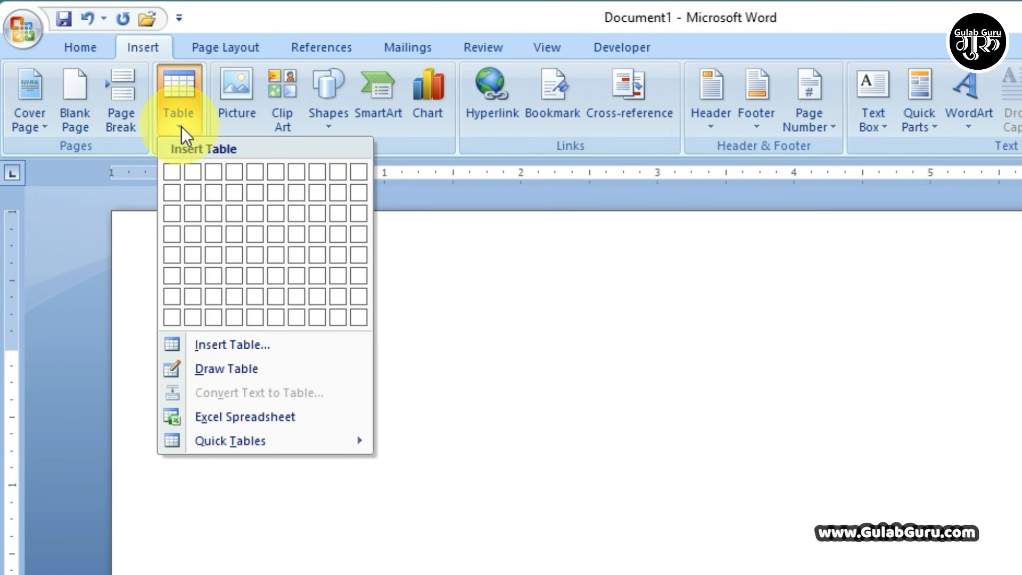
- With Draw Table, drag the outer border, then add three vertical dividers and one horizontal divider
click(209, 366)
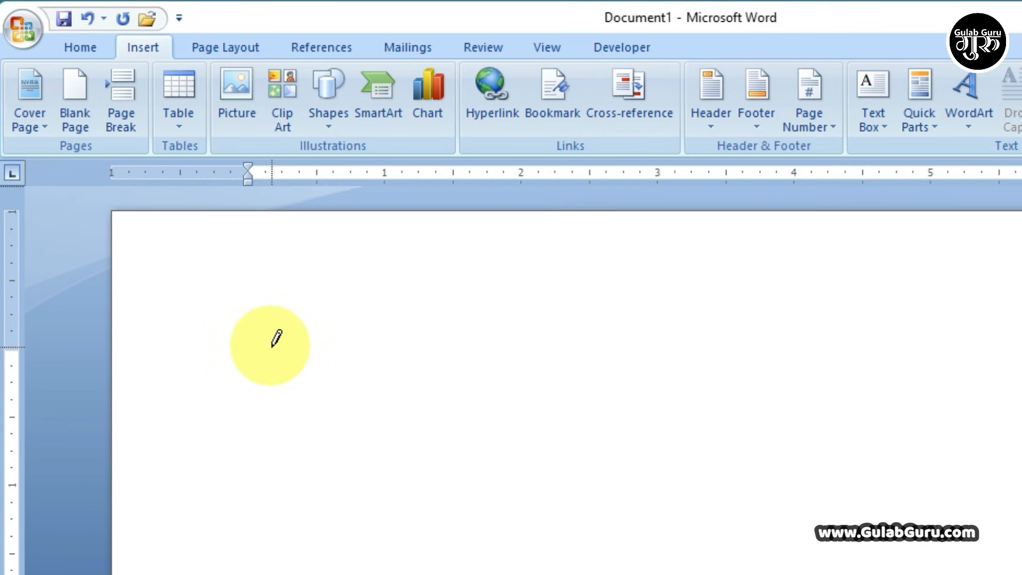
mouse_move(231, 336)
mouse_down()
mouse_move(281, 391)
mouse_move(655, 429)
mouse_move(825, 429)
mouse_move(826, 444)
mouse_up()
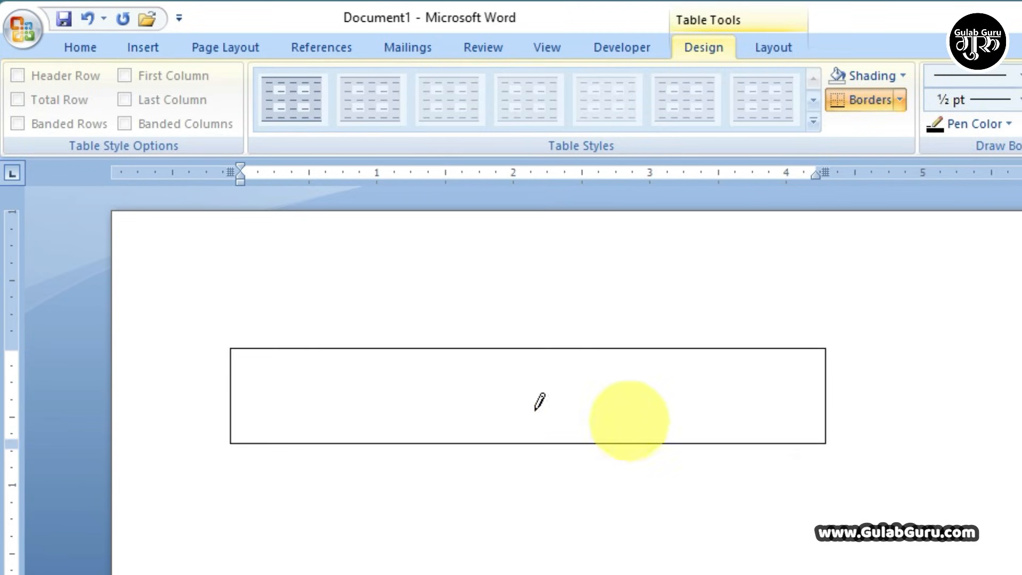
mouse_move(499, 349)
mouse_down()
mouse_move(497, 392)
mouse_move(510, 414)
mouse_up()
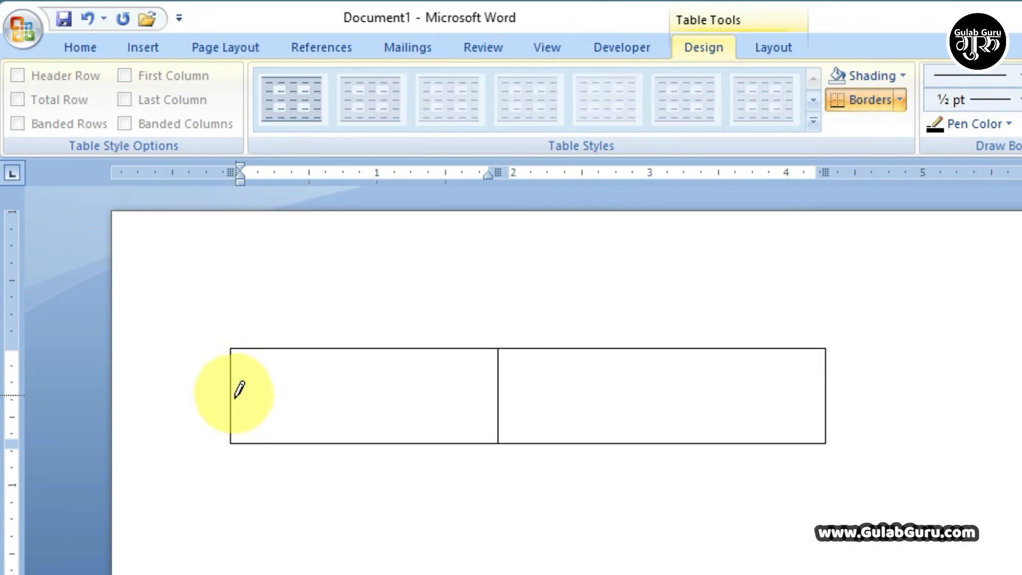
drag(237, 388, 707, 393)
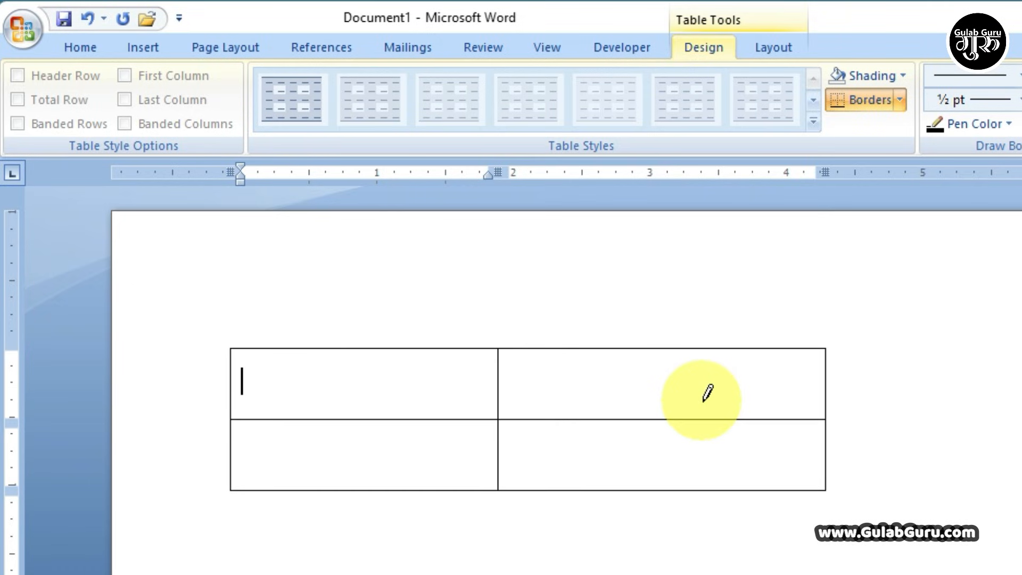
drag(675, 345, 675, 434)
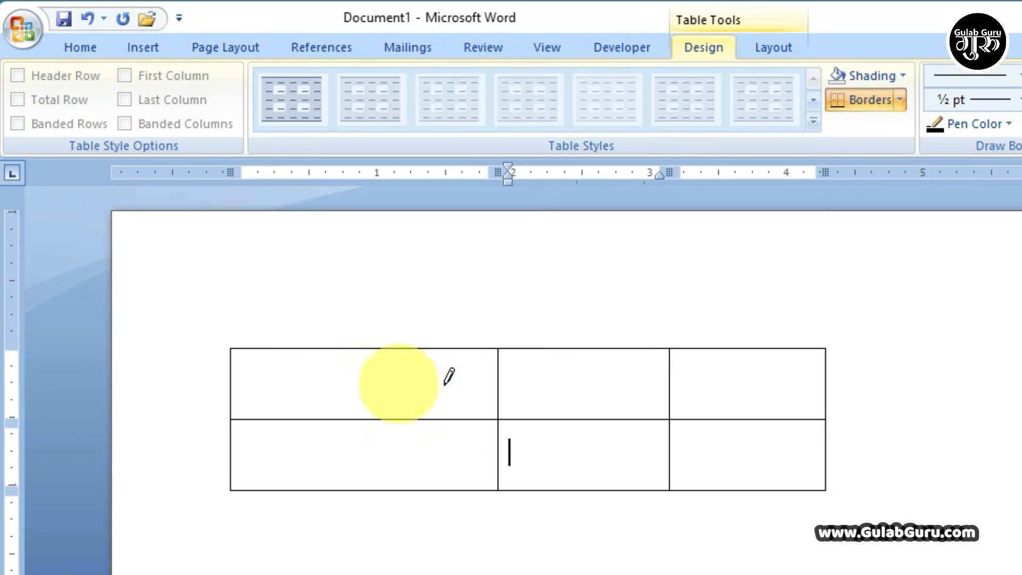
drag(341, 347, 341, 488)
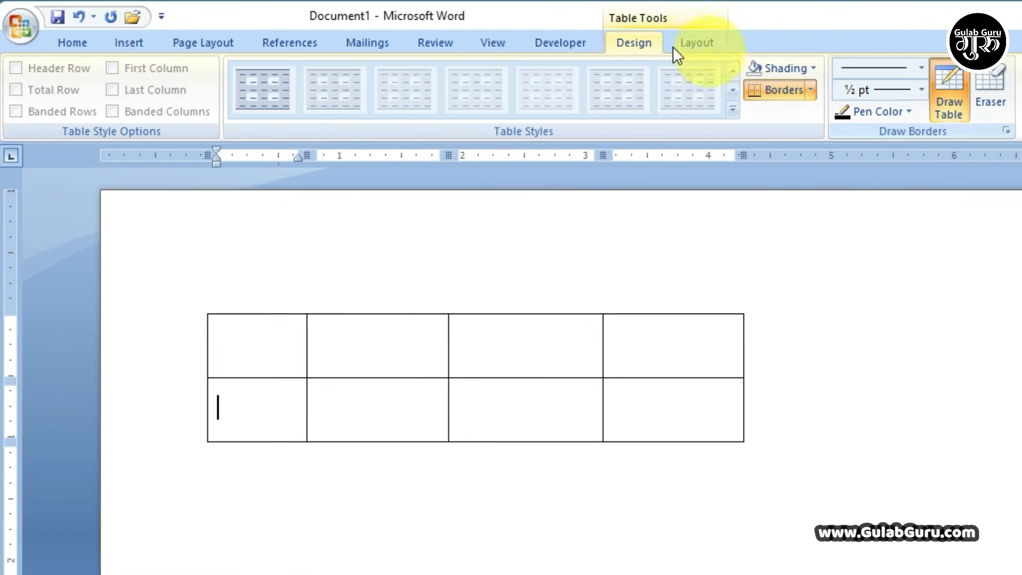
- Stop drawing borders and step through each cell of both table rows
click(951, 92)
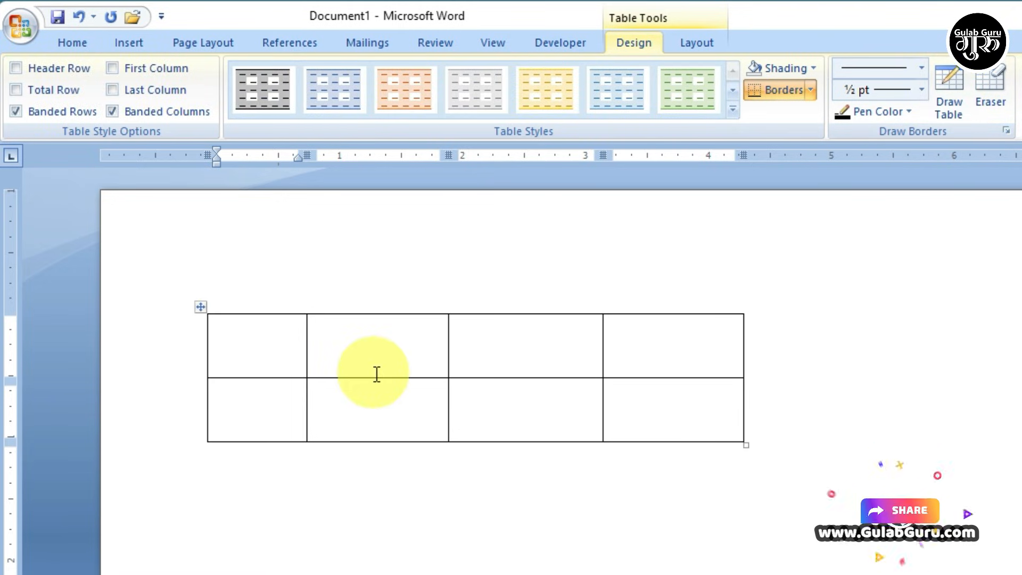
click(284, 360)
click(352, 357)
click(539, 352)
click(668, 354)
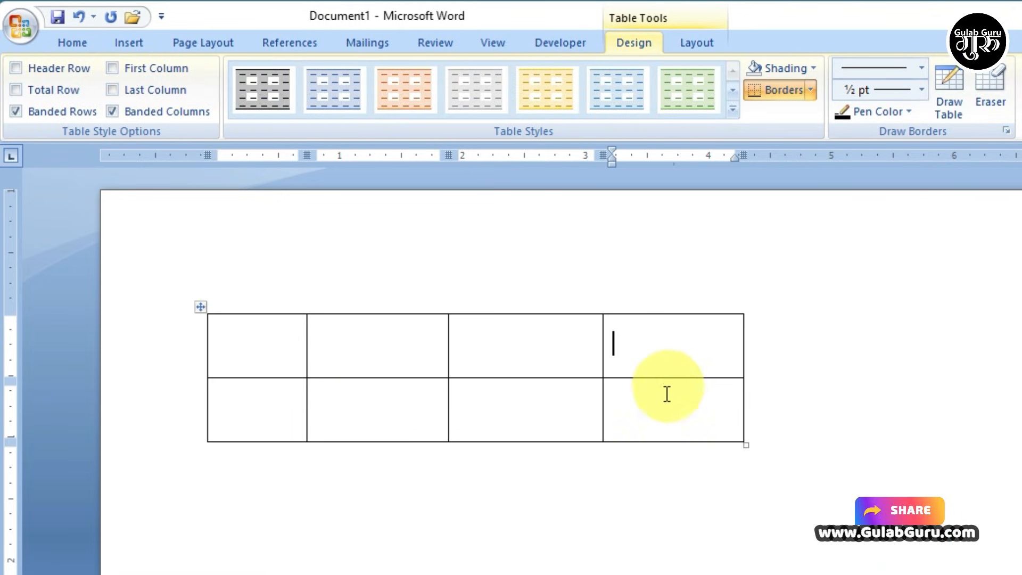
click(665, 397)
click(479, 404)
click(330, 404)
click(234, 404)
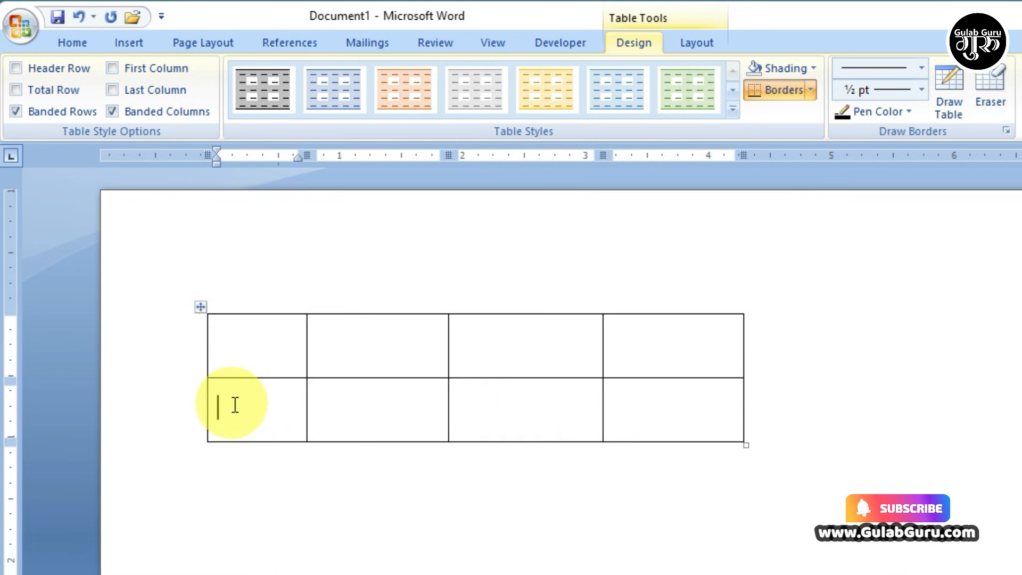
click(245, 355)
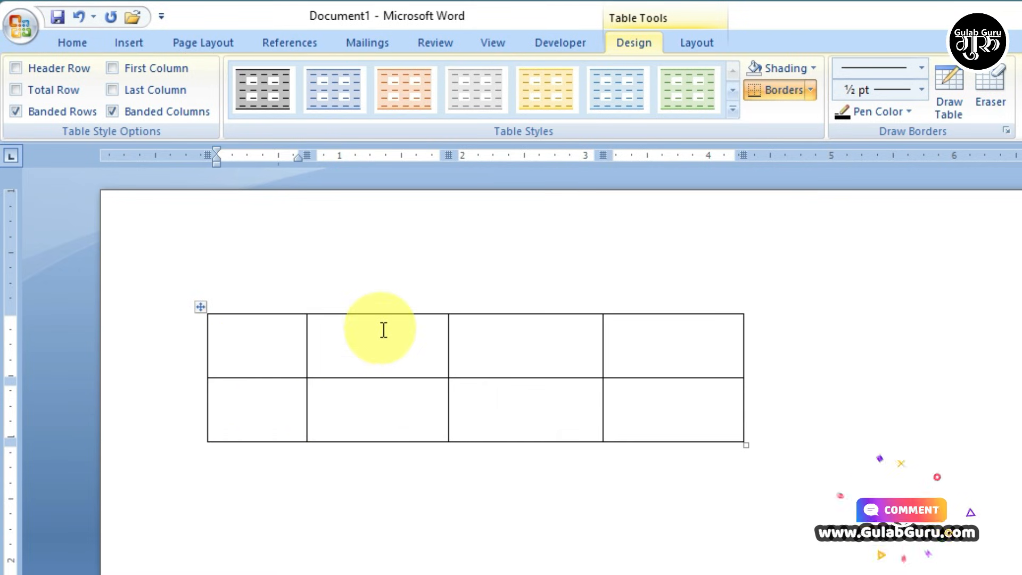
- Draw a vertical border in the second top-row cell, then split that new cell horizontally
click(951, 80)
drag(373, 314, 373, 377)
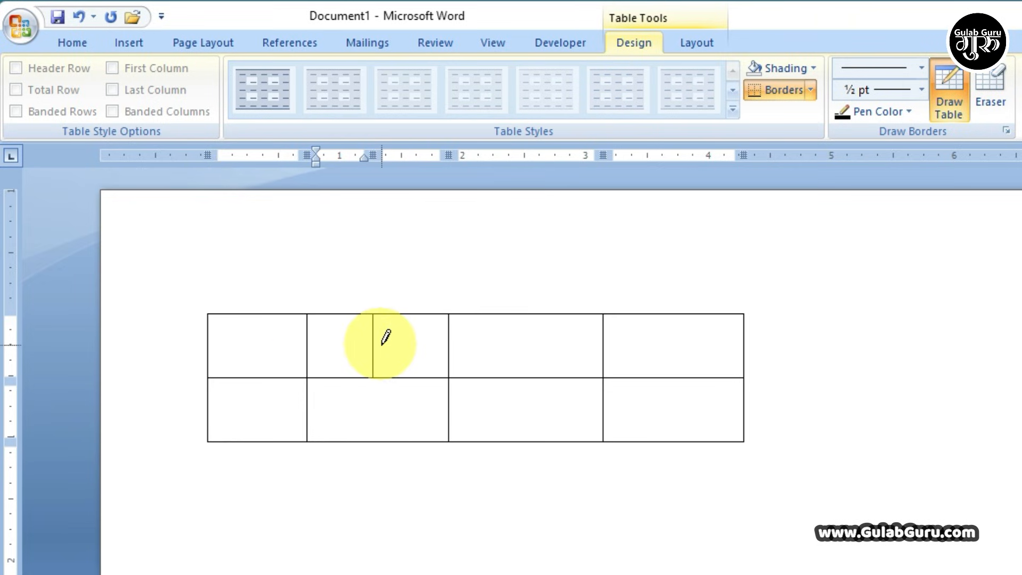
drag(376, 346, 449, 346)
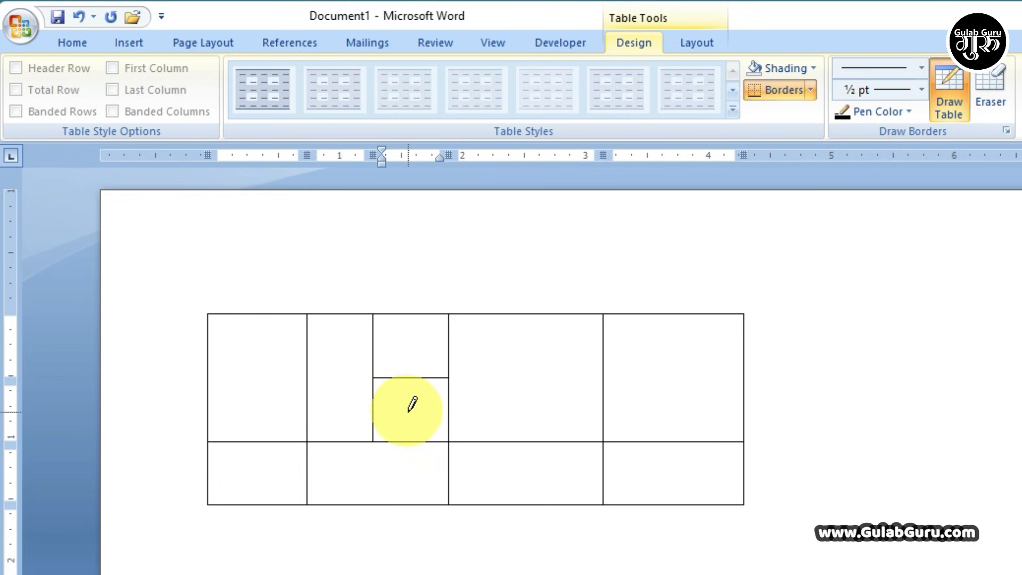
click(952, 81)
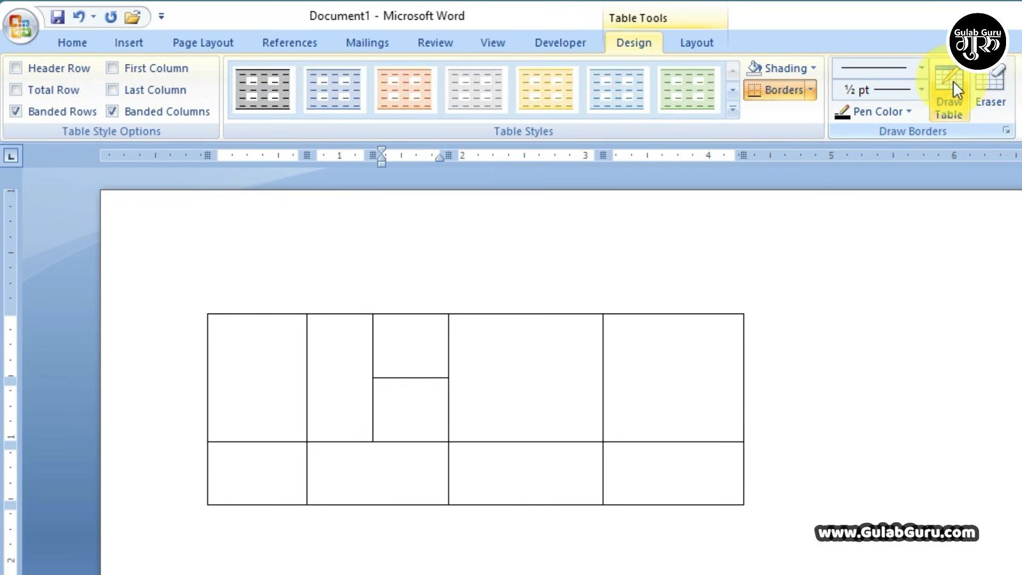
click(124, 40)
click(157, 109)
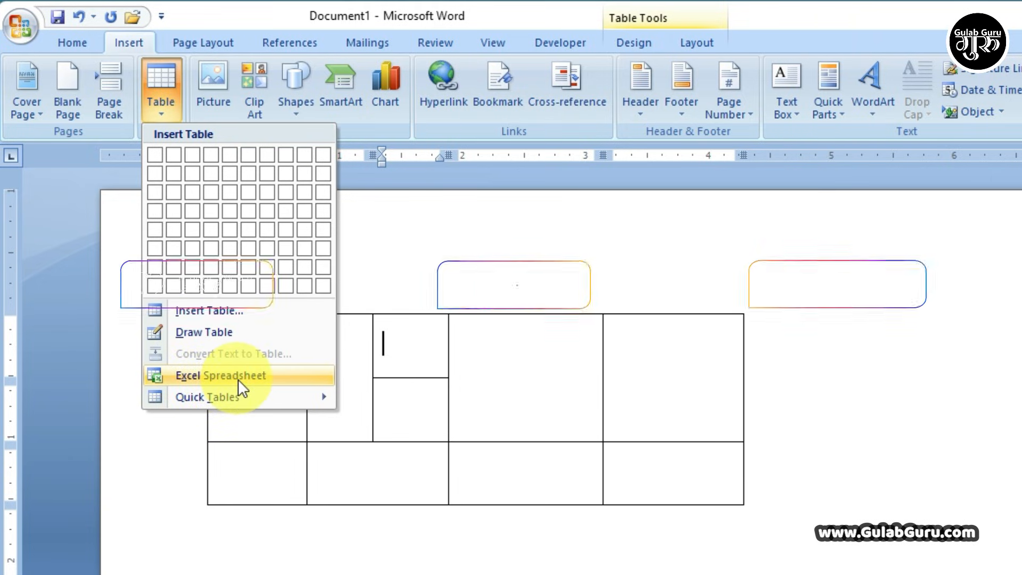
- Close the table menu, select the drawn table by its move handle and delete it
click(501, 406)
click(202, 310)
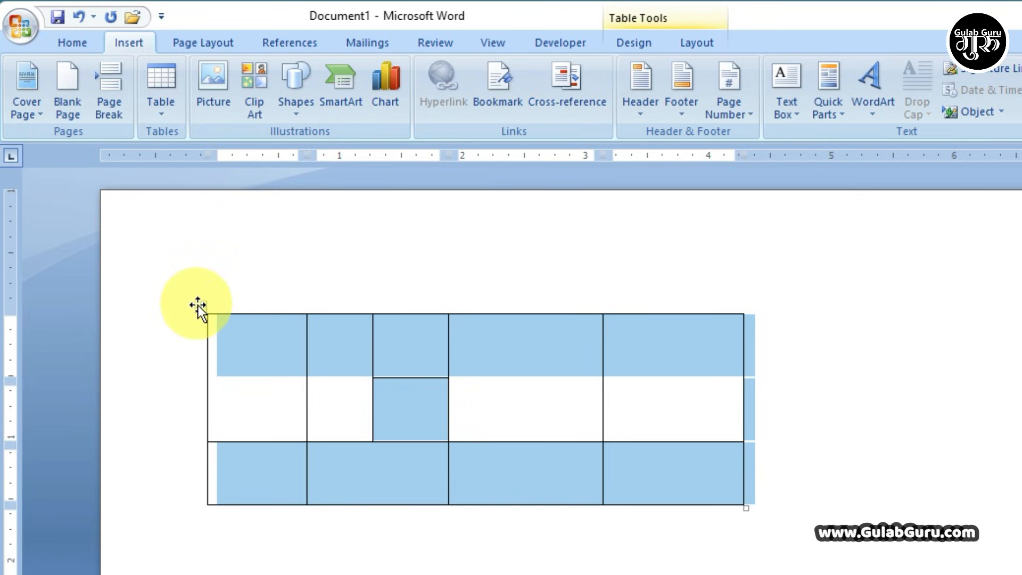
key(BackSpace)
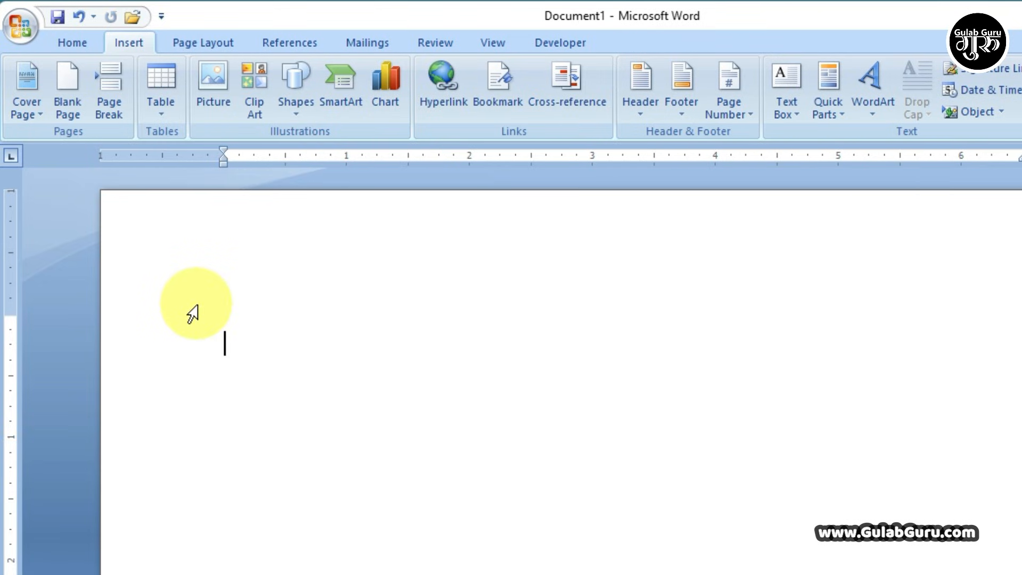
click(161, 114)
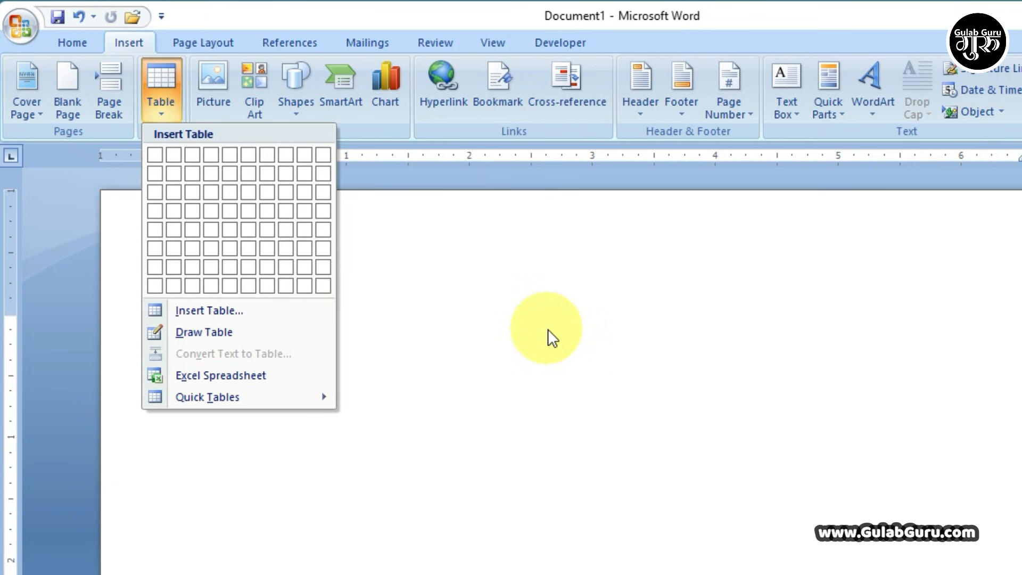
- Embed an Excel spreadsheet in the page and make cell B3 active
click(208, 376)
scroll(516, 437, down, 1)
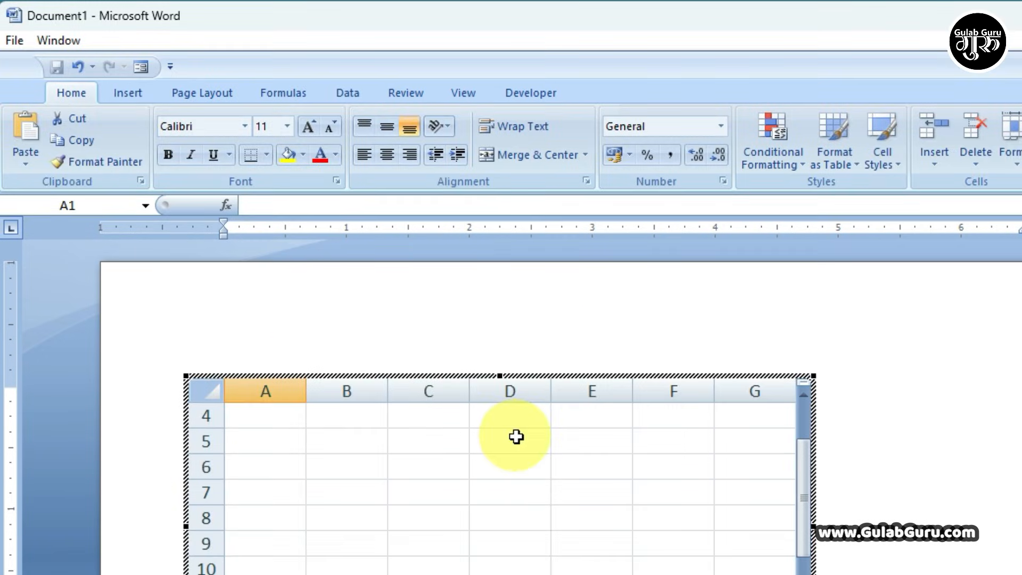
scroll(516, 436, down, 1)
scroll(692, 460, up, 2)
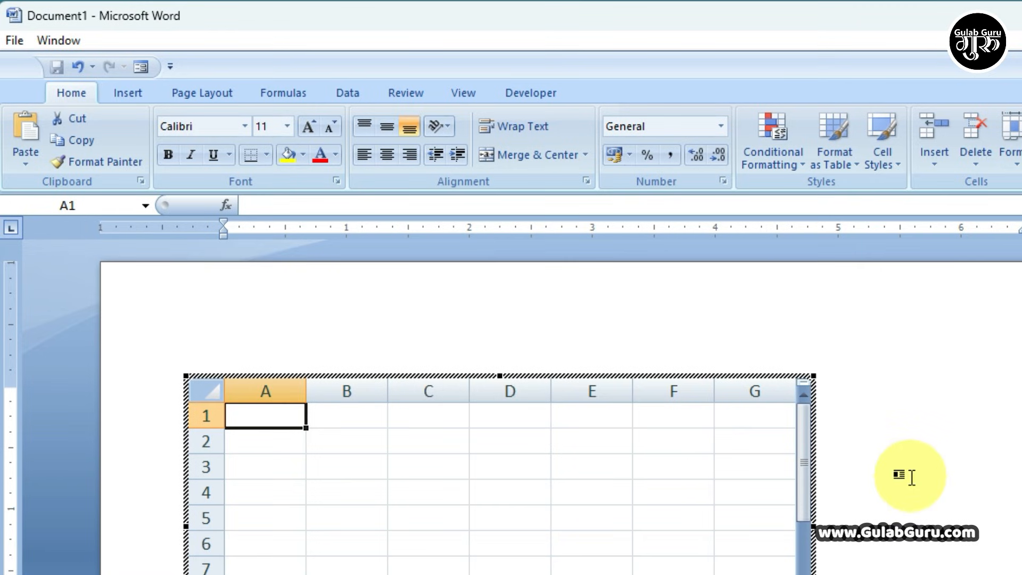
scroll(911, 476, down, 1)
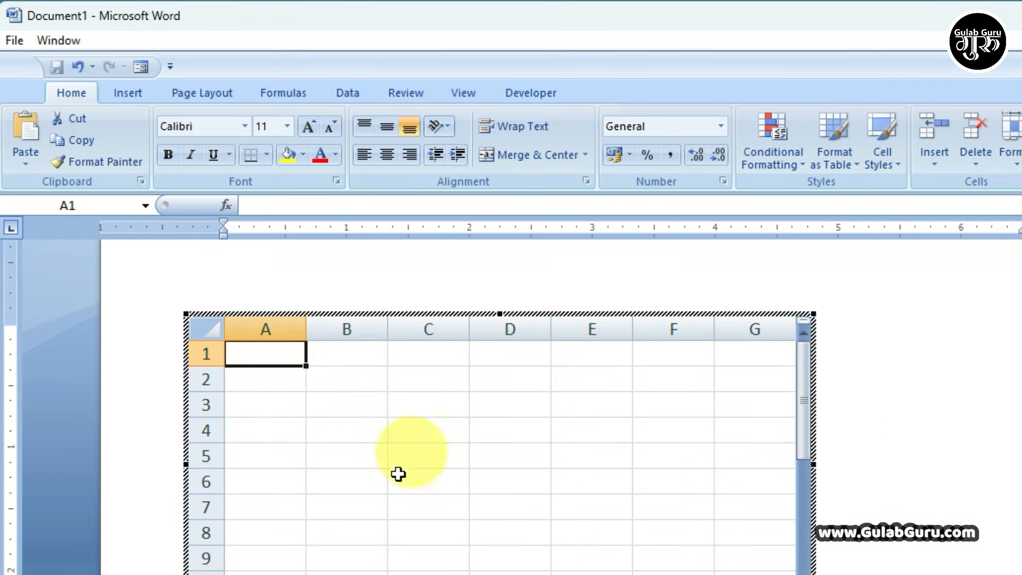
click(365, 398)
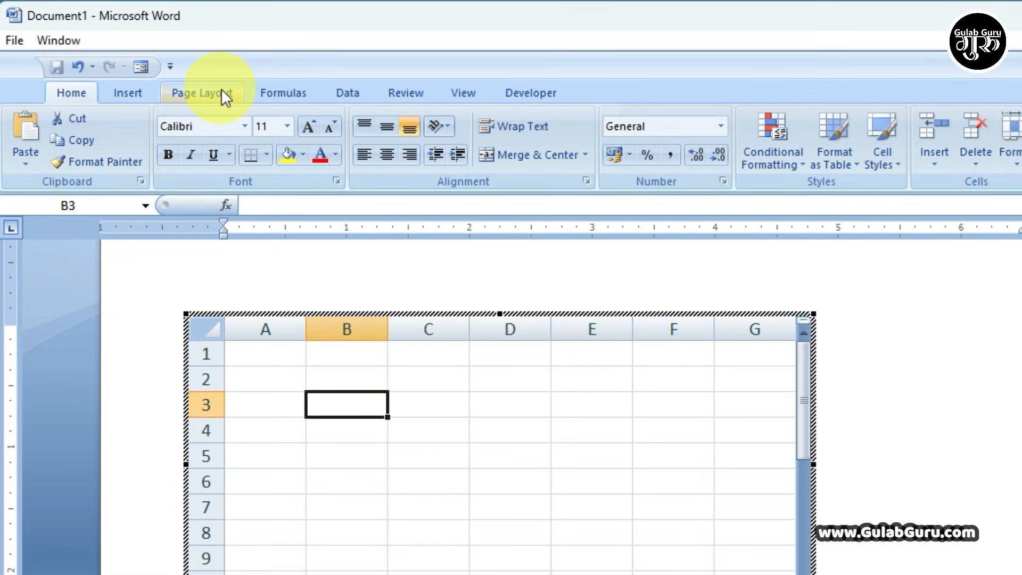
- Browse the sheet's Page Layout, Formulas and Data tabs, ending on Formulas
click(183, 92)
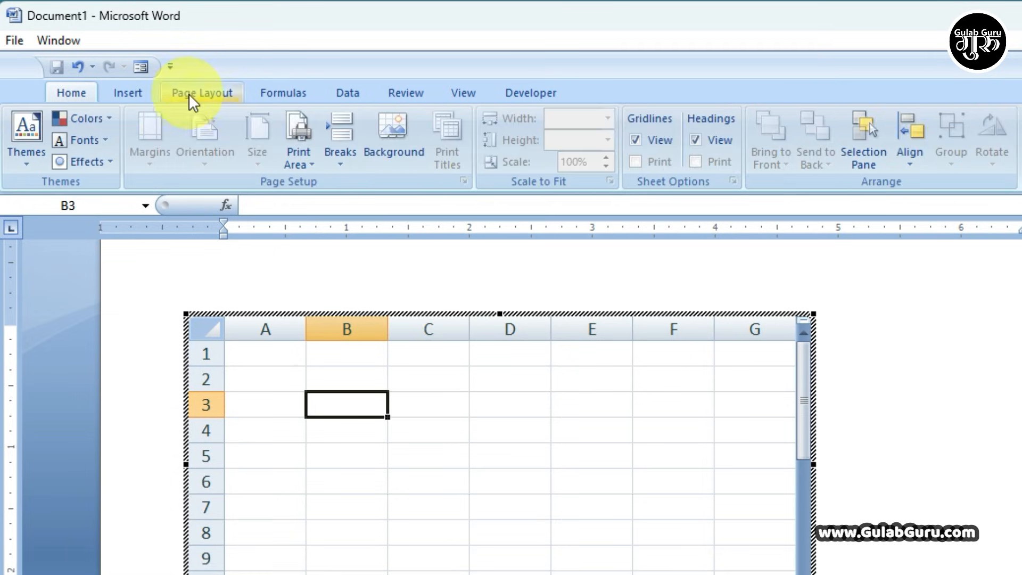
click(290, 96)
click(348, 95)
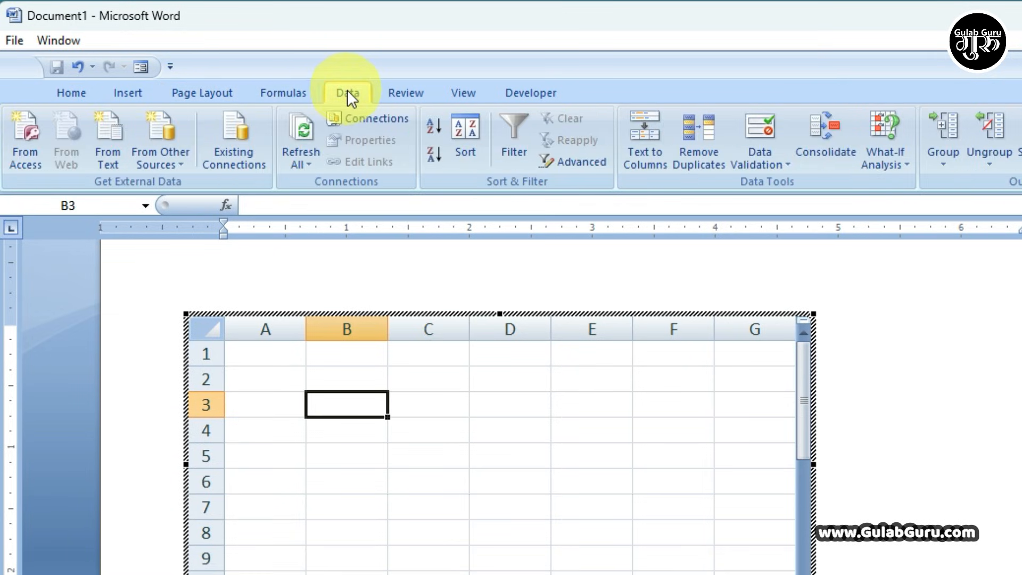
click(299, 93)
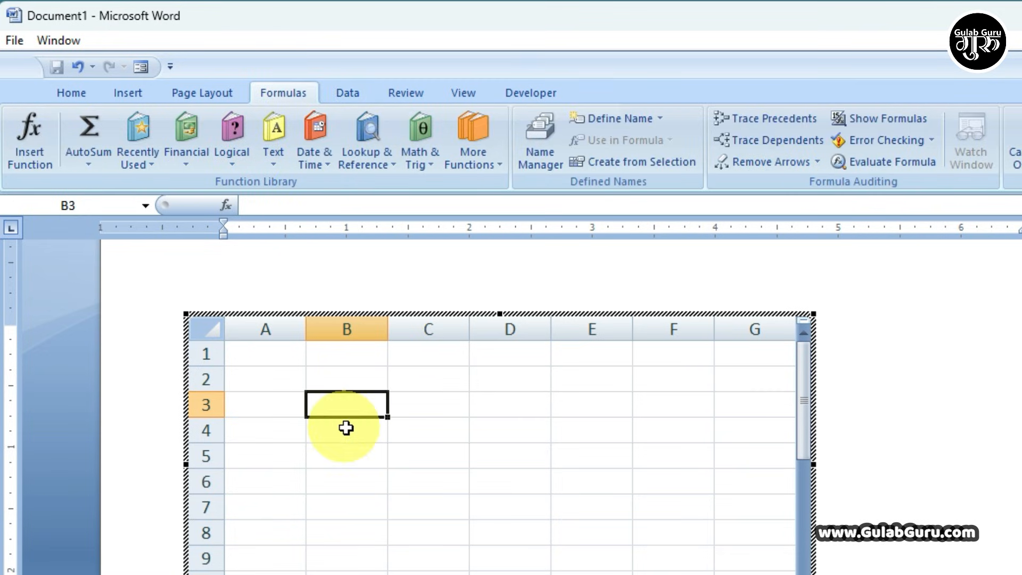
- Enter 45, 45, 36 and 25 into cells B2 to B5
click(341, 381)
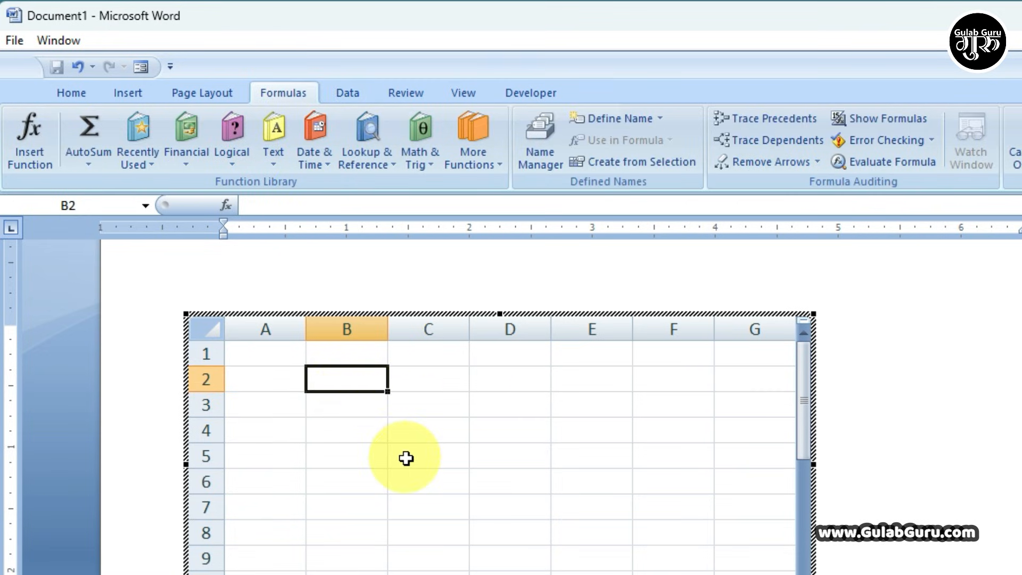
text(45)
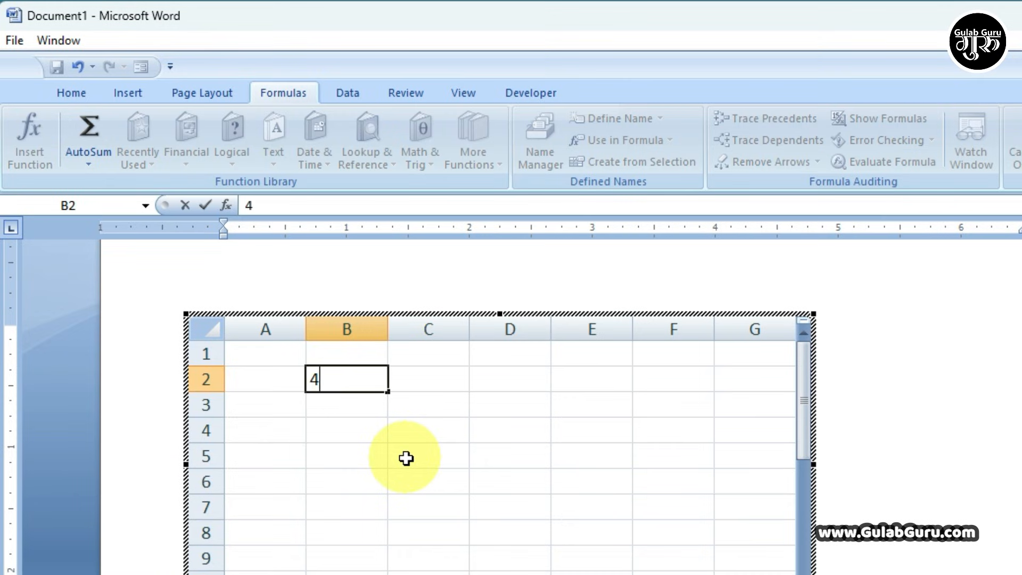
key(Return)
text(45)
key(Return)
text(36)
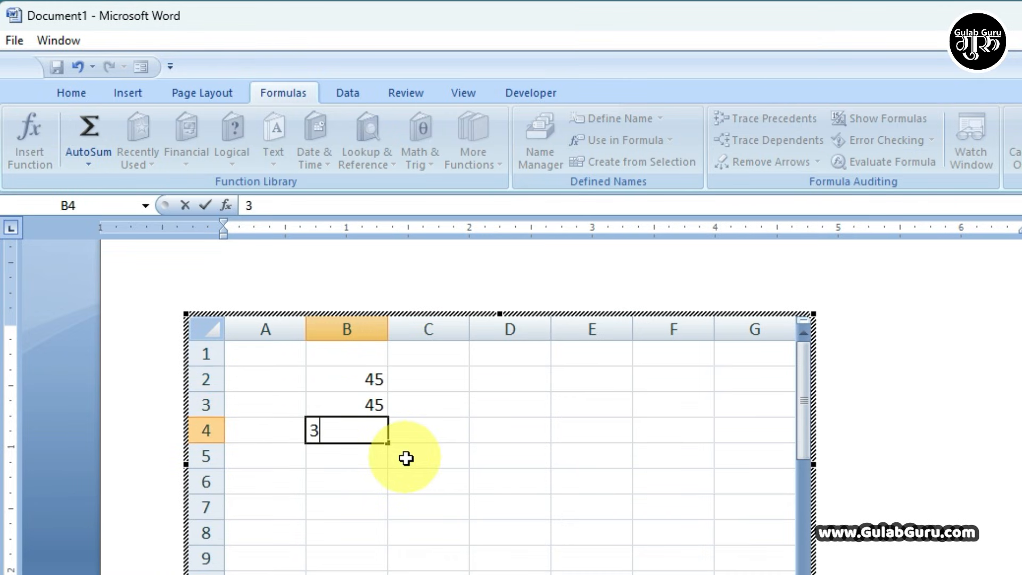
key(Return)
text(25)
click(428, 505)
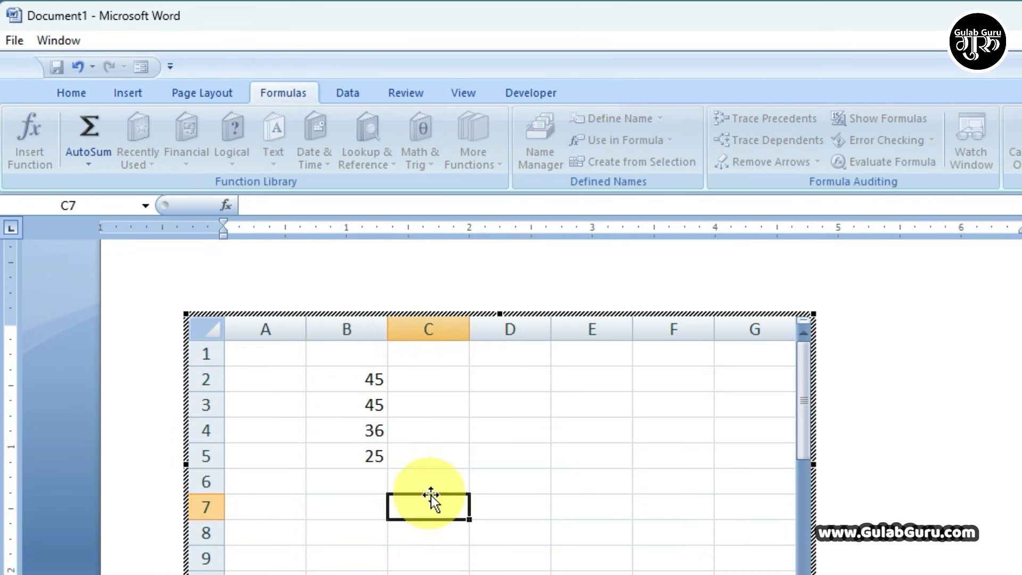
- Select B2:B6 and AutoSum with Alt+= to get =SUM(B2:B5), 151, in B6
drag(343, 379, 362, 486)
click(518, 430)
drag(329, 334, 309, 452)
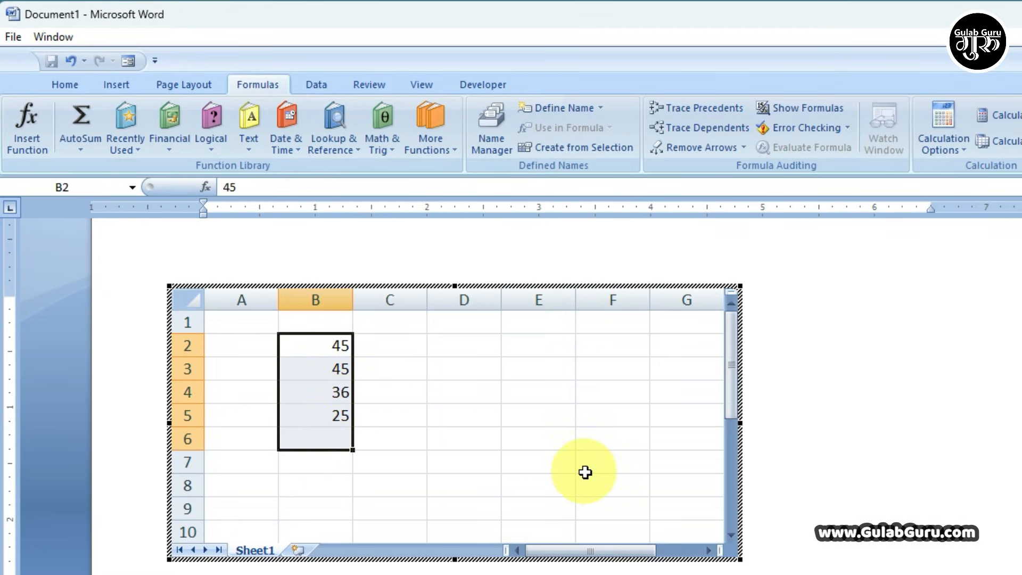
key(alt+equal)
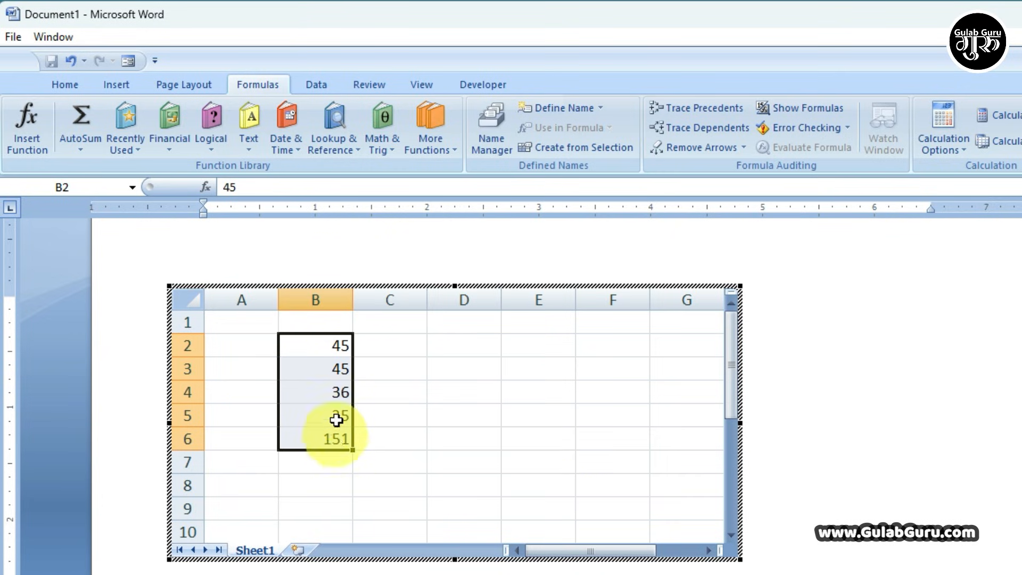
drag(337, 346, 339, 405)
click(338, 439)
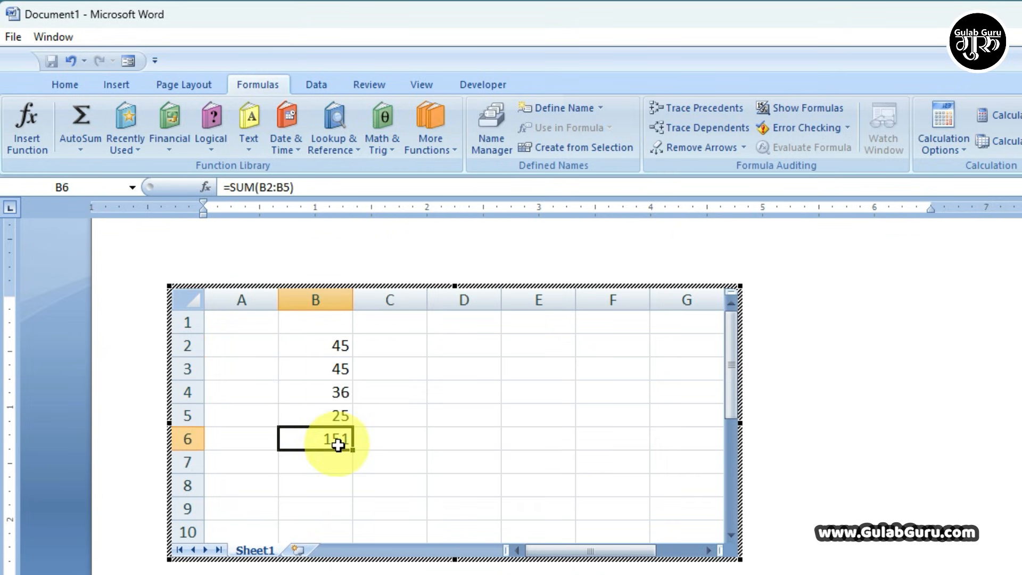
drag(335, 347, 331, 437)
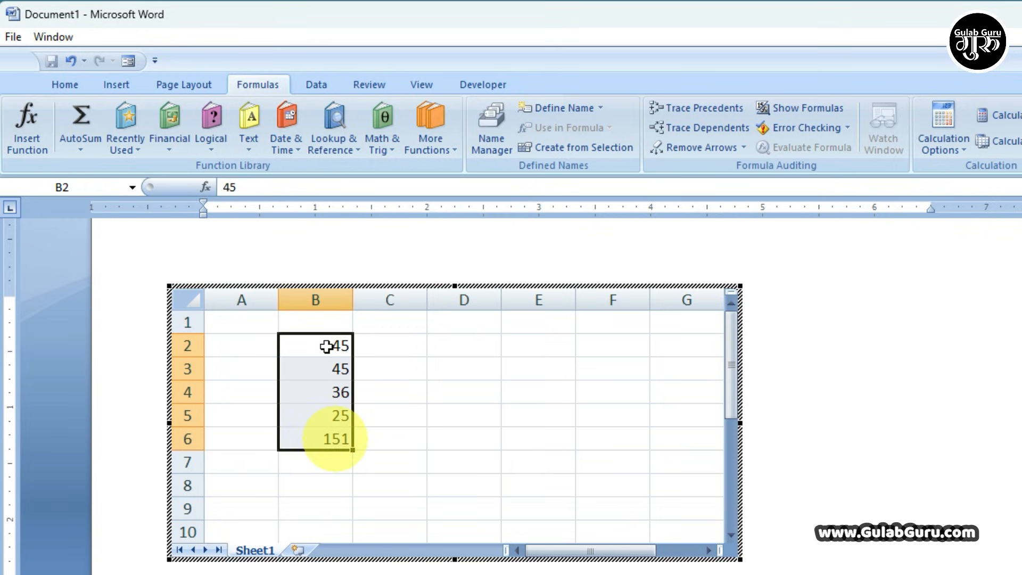
- Give B2:B6 red font, yellow fill and All Borders, then leave the embedded sheet
click(116, 86)
click(62, 85)
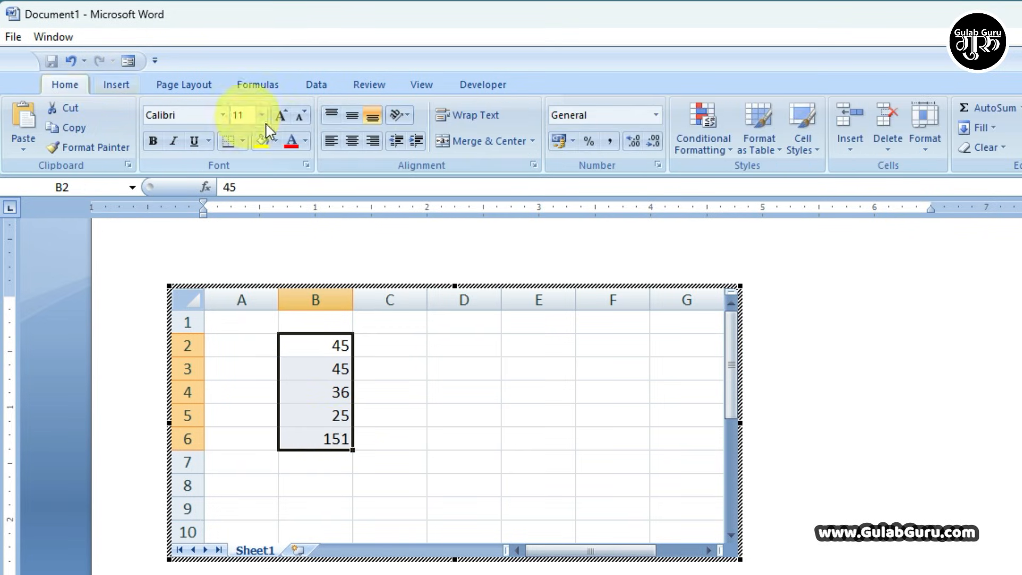
click(292, 142)
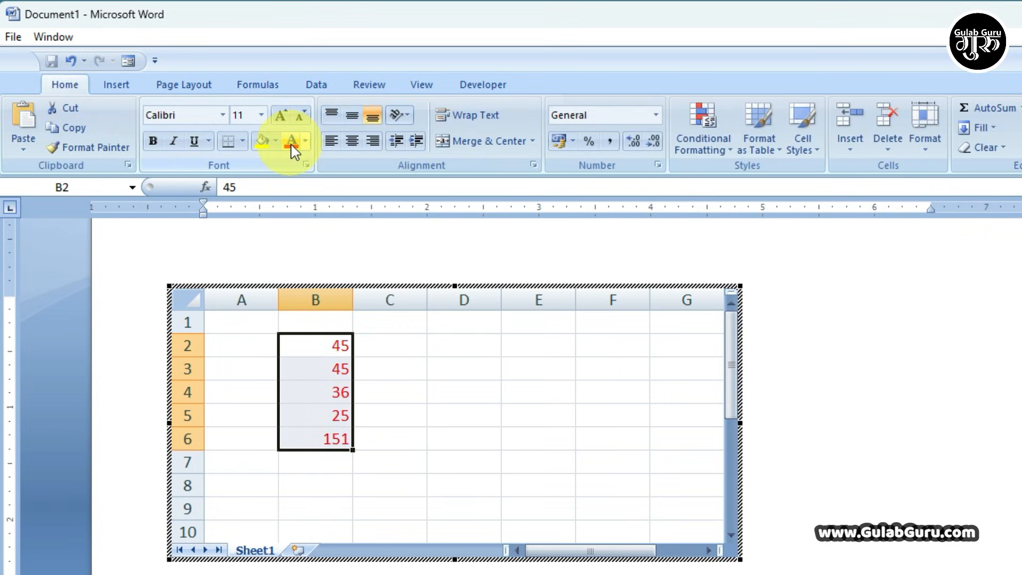
click(263, 142)
click(243, 145)
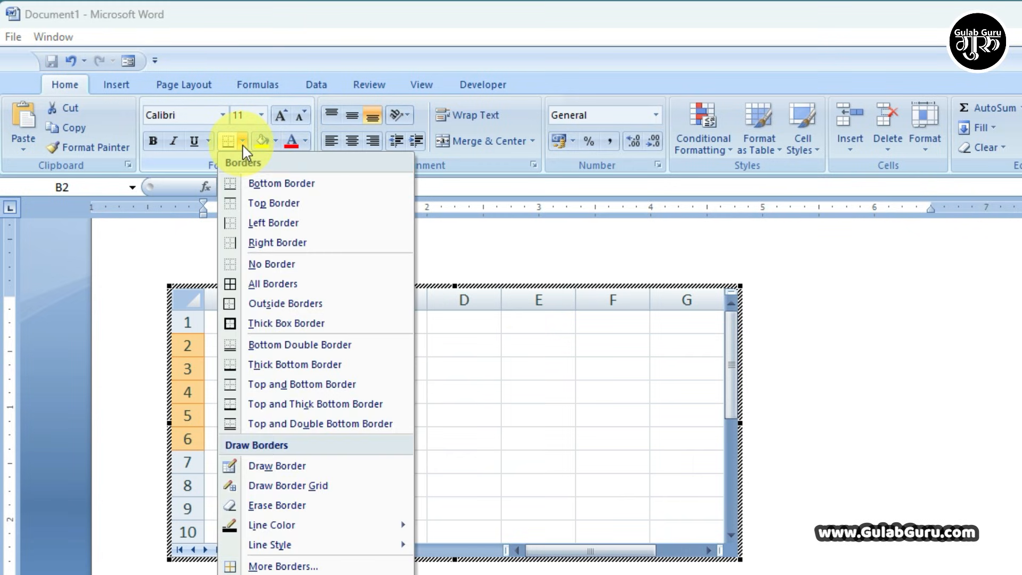
click(268, 283)
click(483, 387)
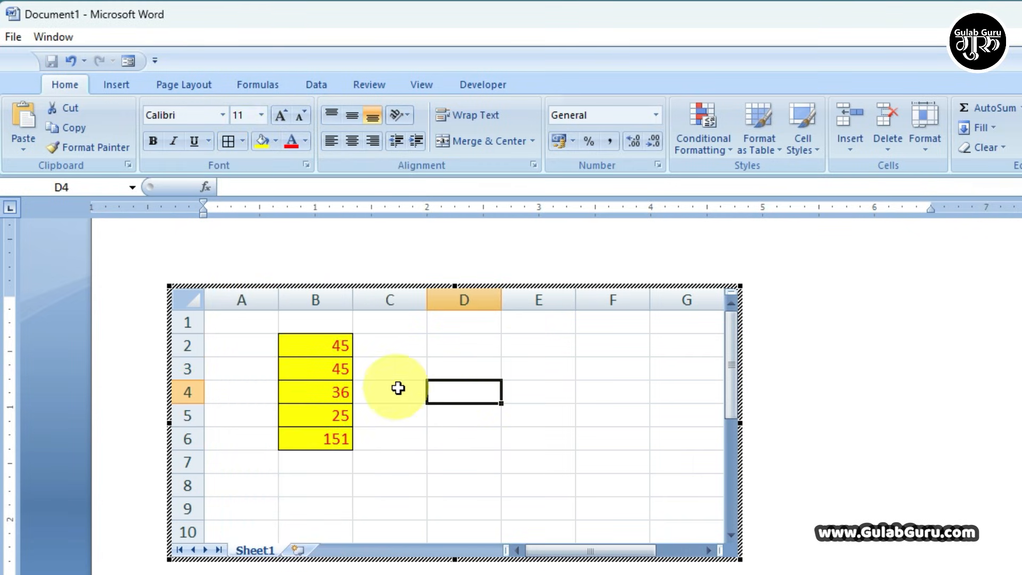
click(798, 364)
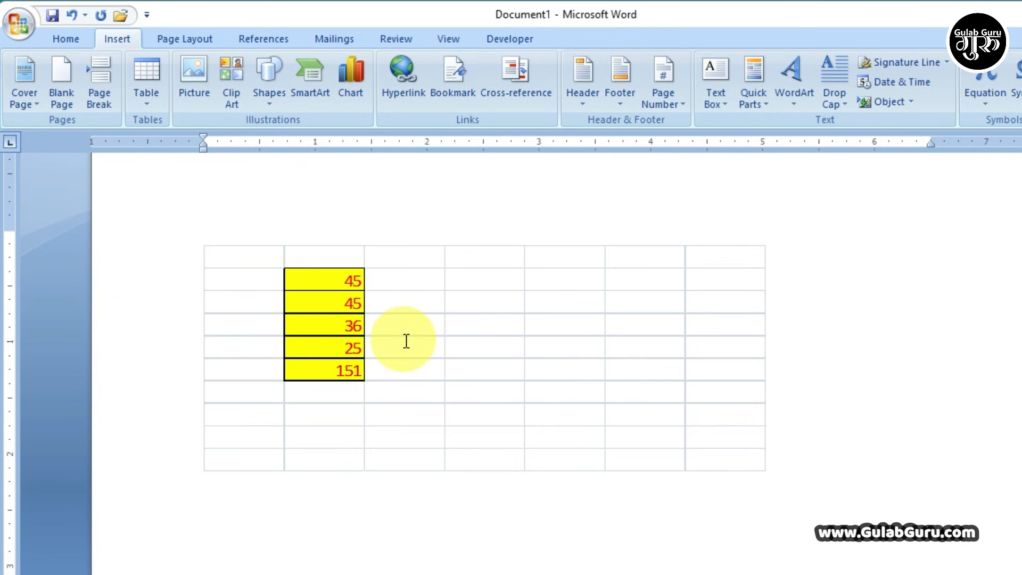
- Reopen the embedded sheet, apply Clear All to B2:C6, and return to the document
double_click(326, 289)
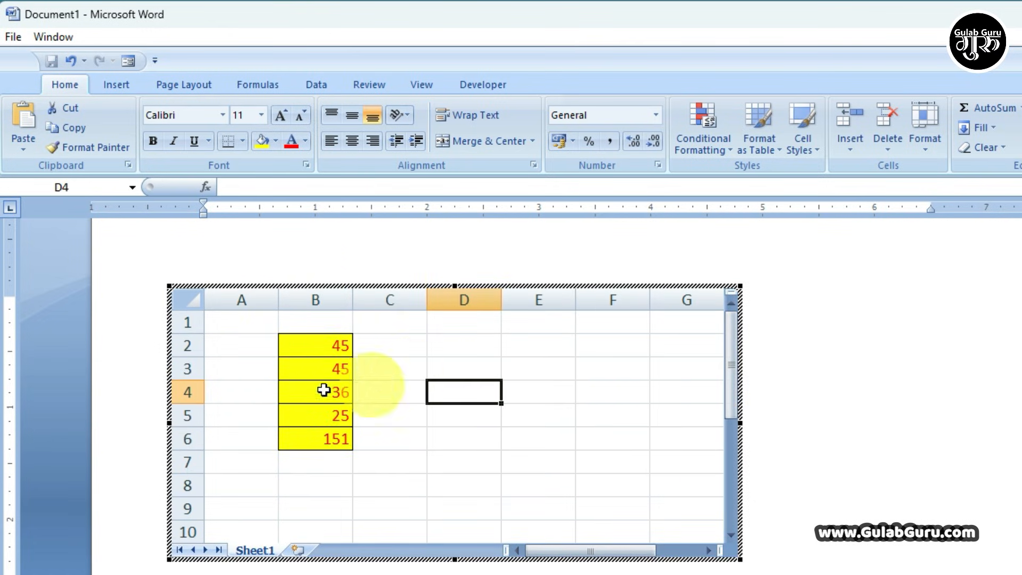
click(315, 351)
drag(315, 351, 356, 438)
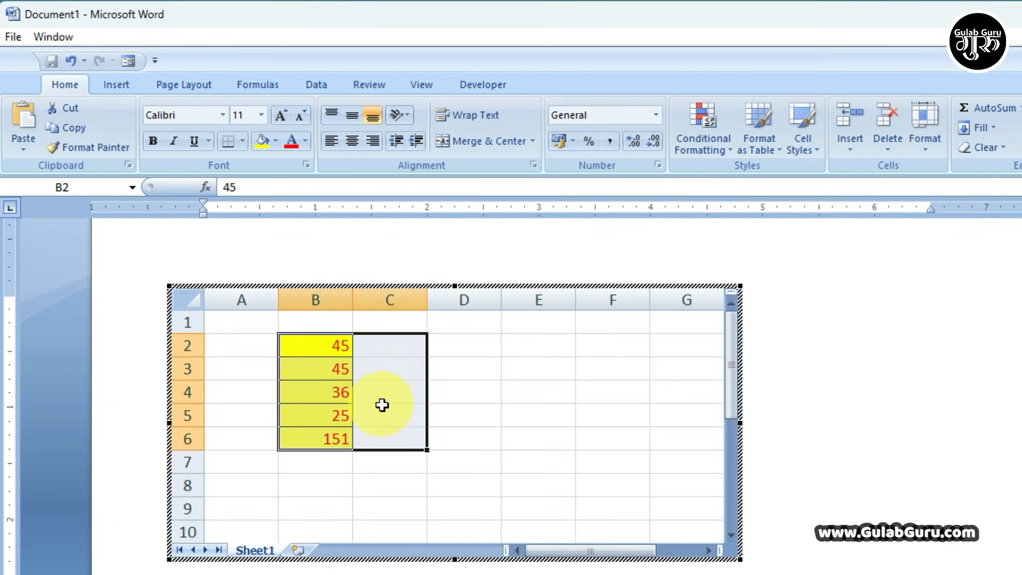
click(987, 148)
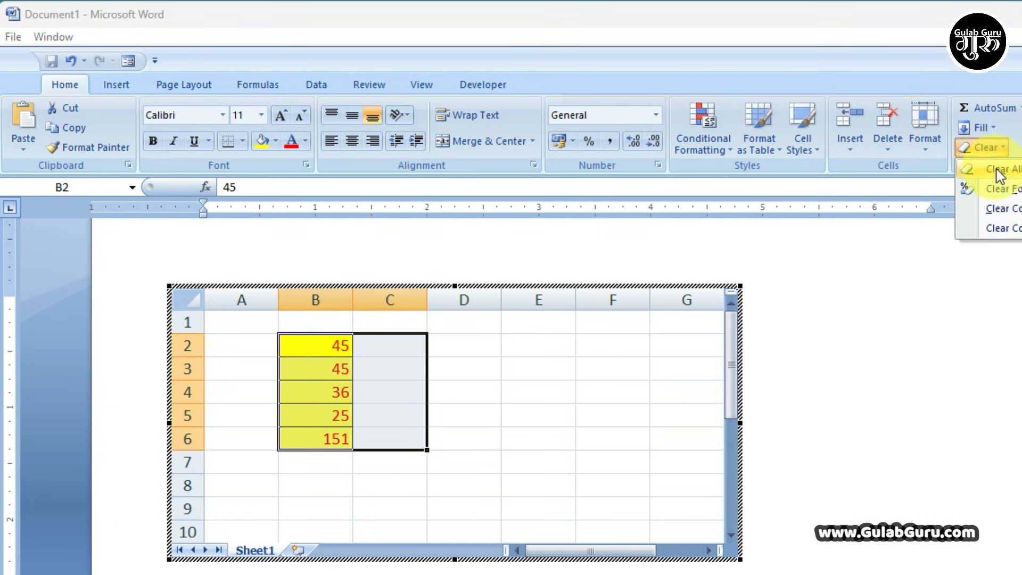
click(998, 169)
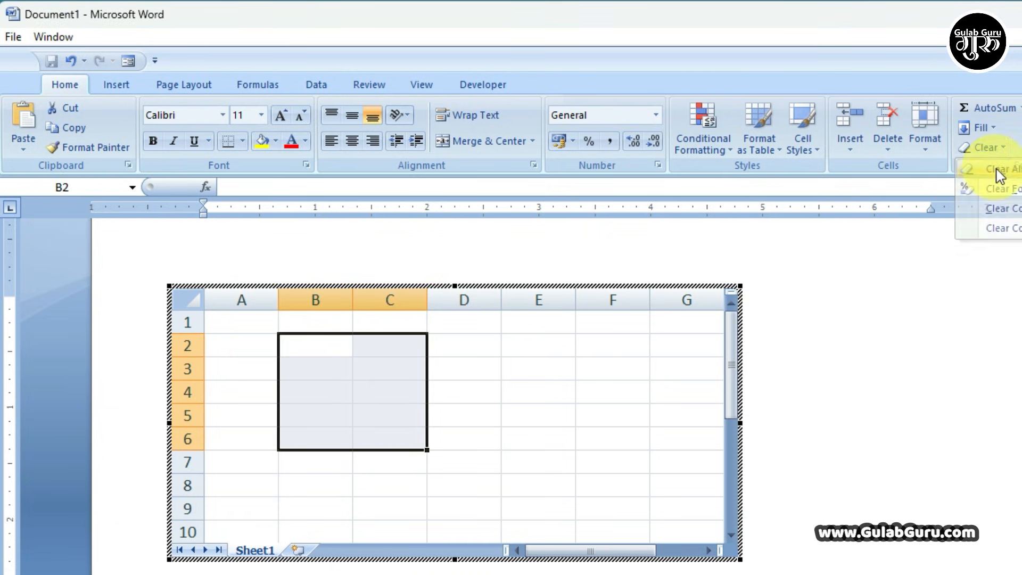
click(466, 396)
click(787, 358)
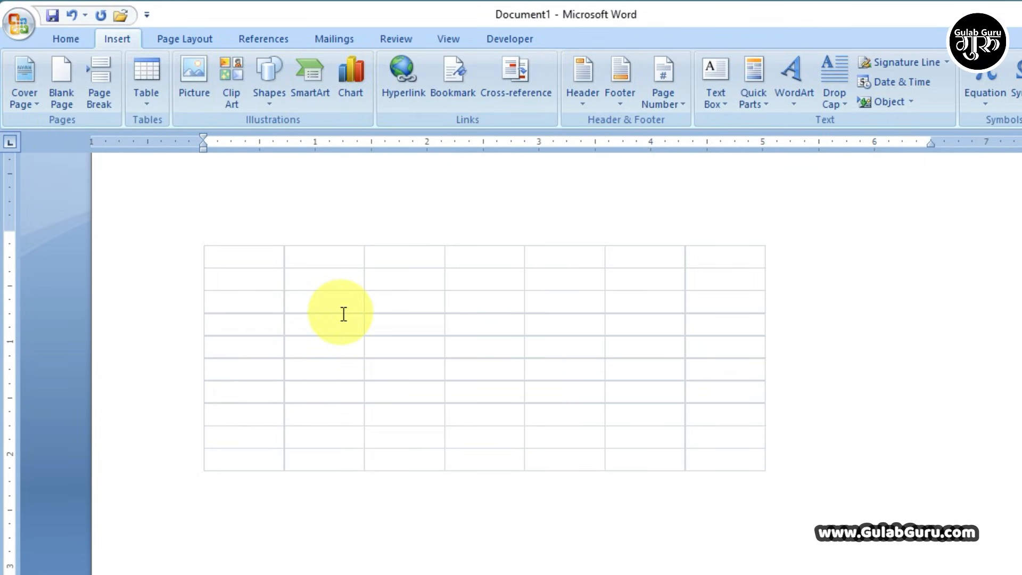
- Insert the Calendar 2 table from the Table menu's Quick Tables gallery
click(147, 80)
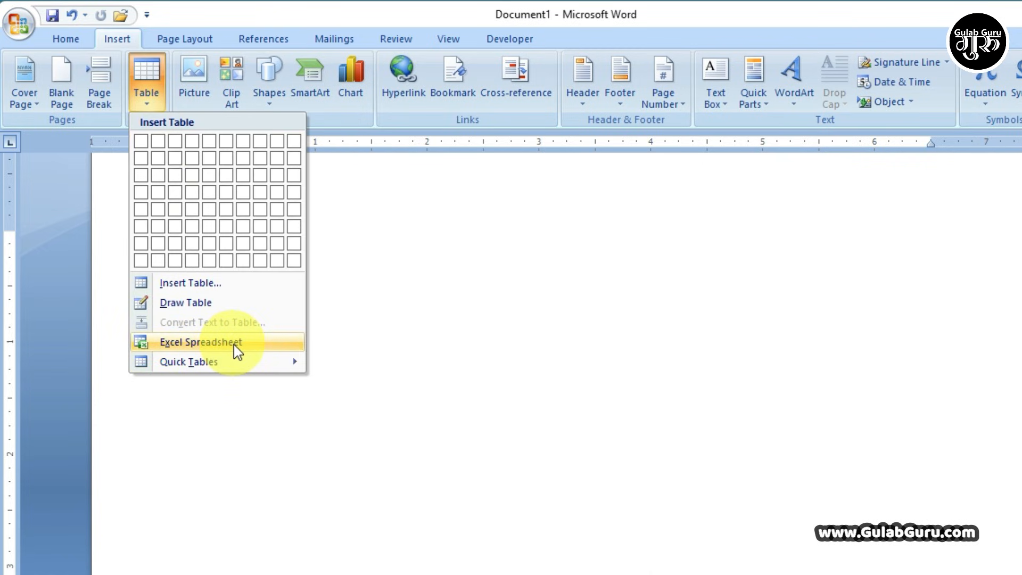
mouse_move(182, 371)
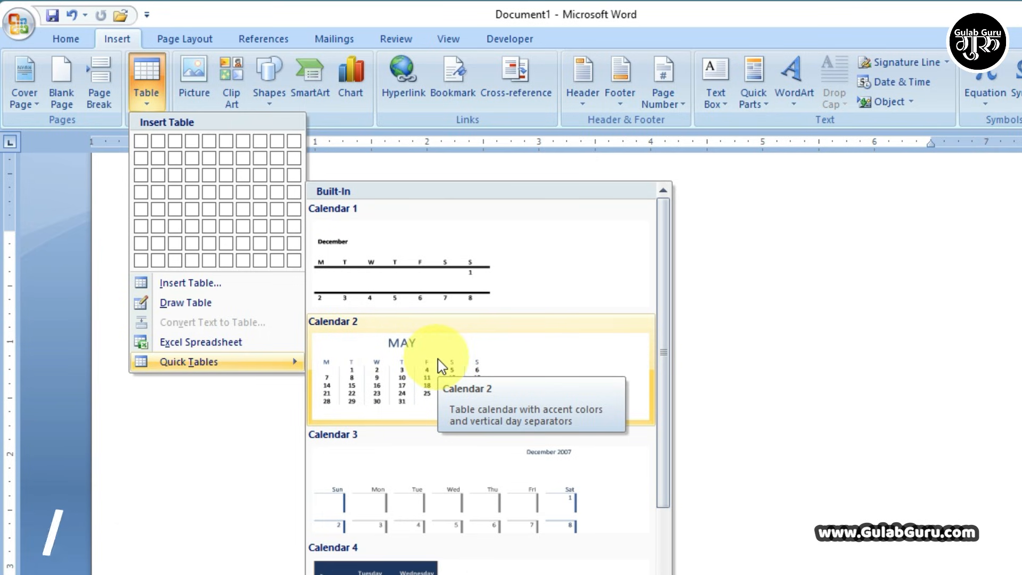
click(405, 381)
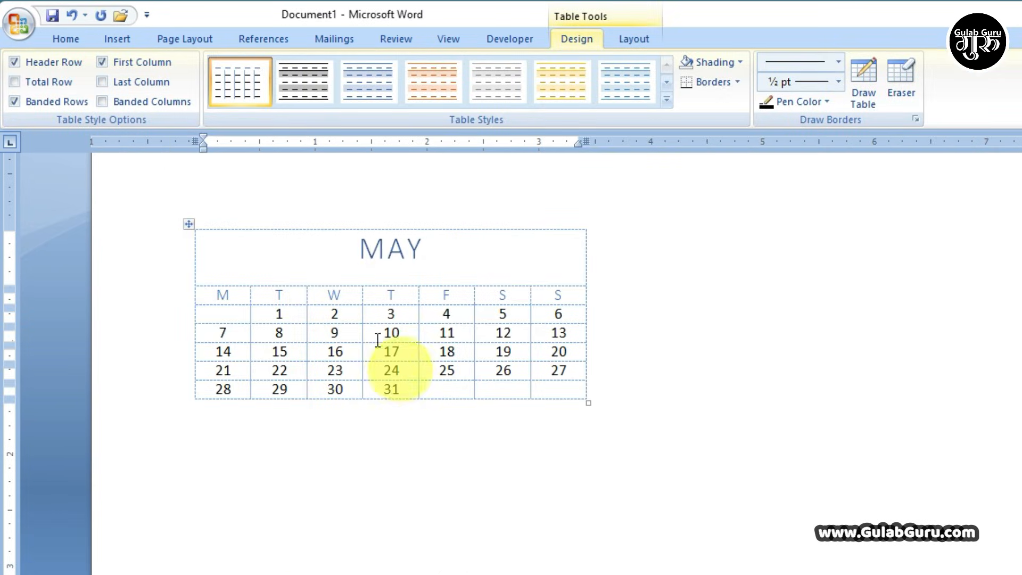
- Replace the calendar's month name MAY with OCT
click(667, 291)
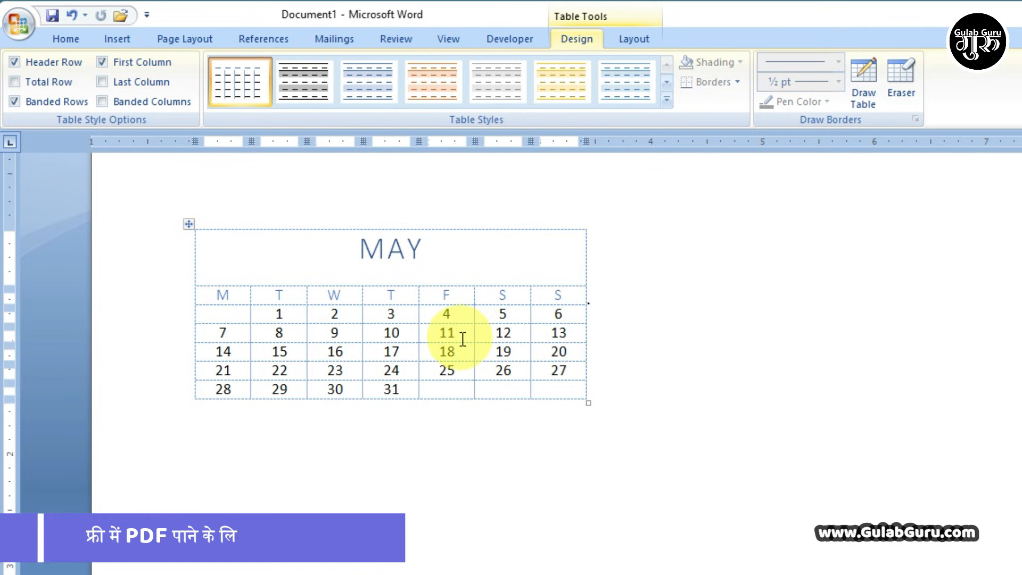
drag(429, 280, 343, 239)
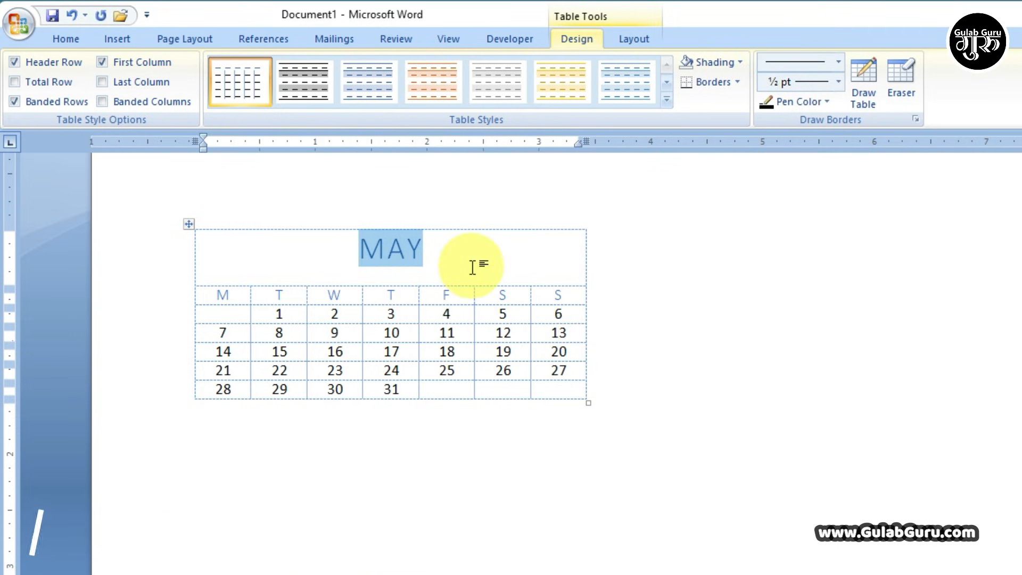
text(OC)
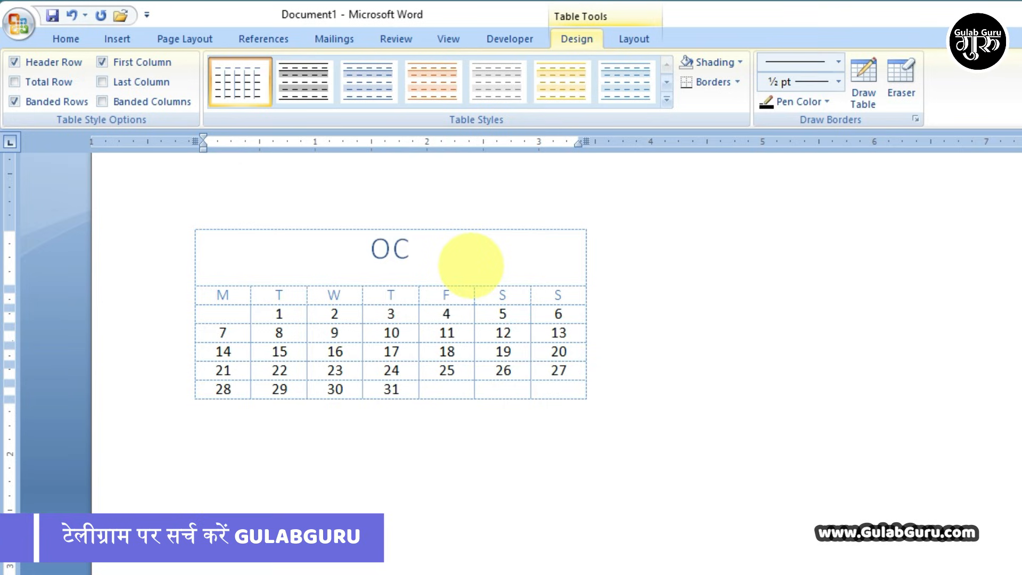
text(T)
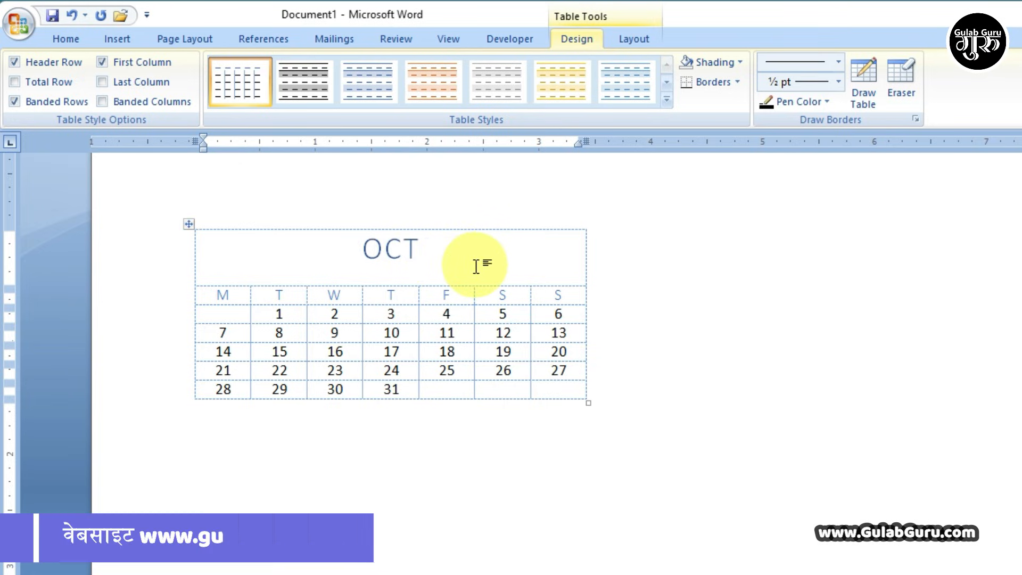
- Step through the 2, 3, 4 and 5 date cells, then move out of the calendar
click(336, 314)
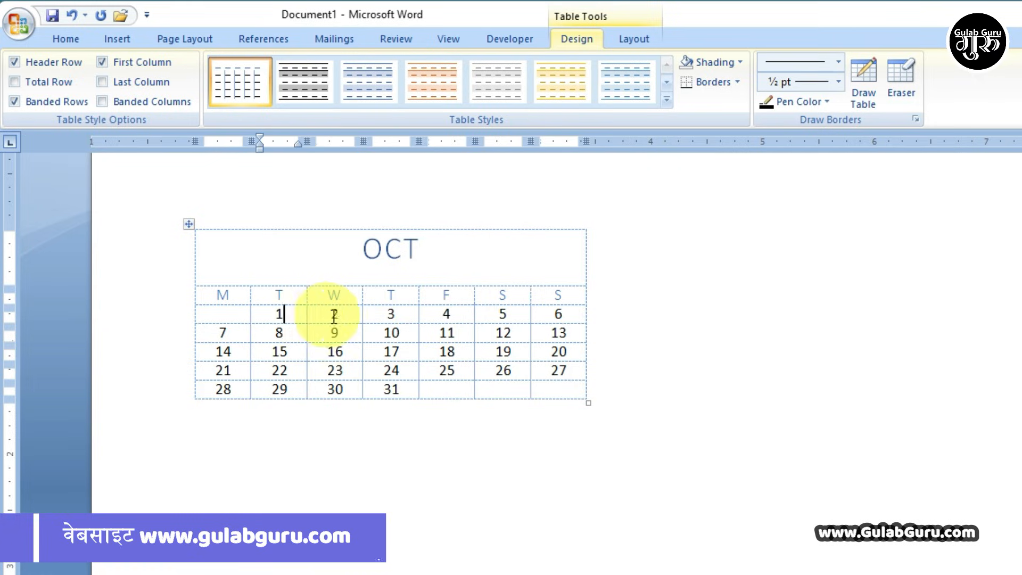
click(399, 315)
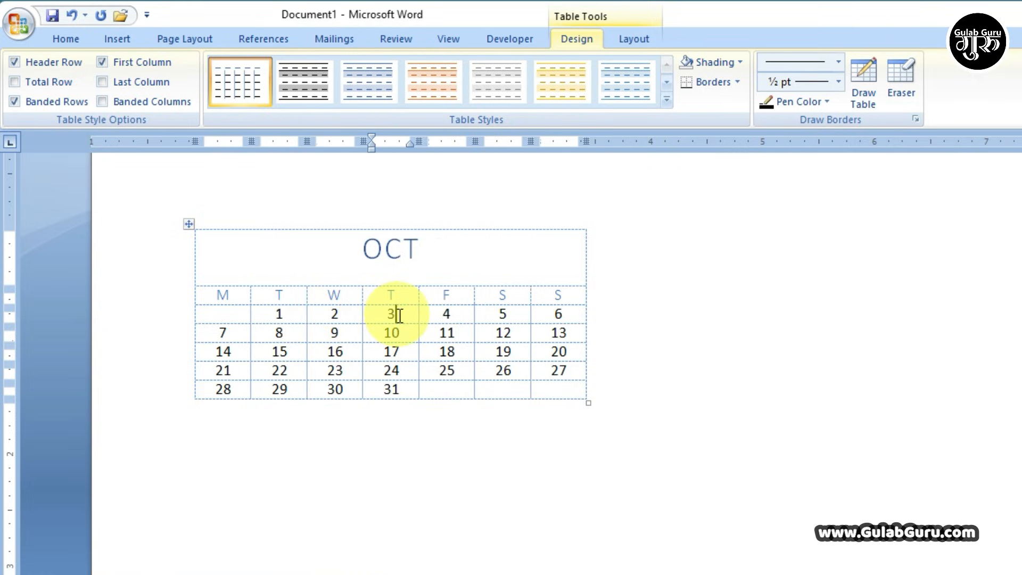
click(449, 314)
click(509, 314)
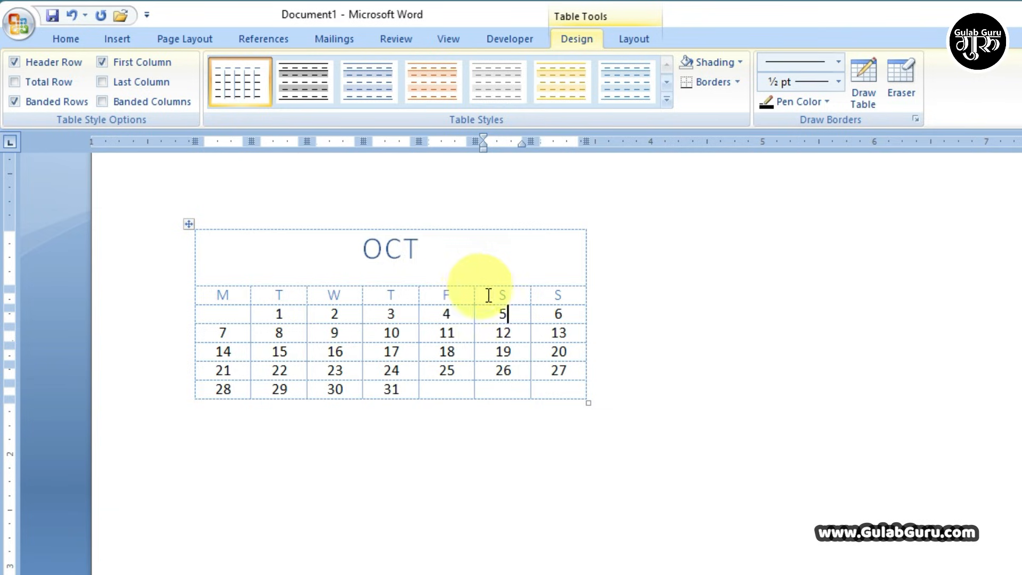
click(638, 315)
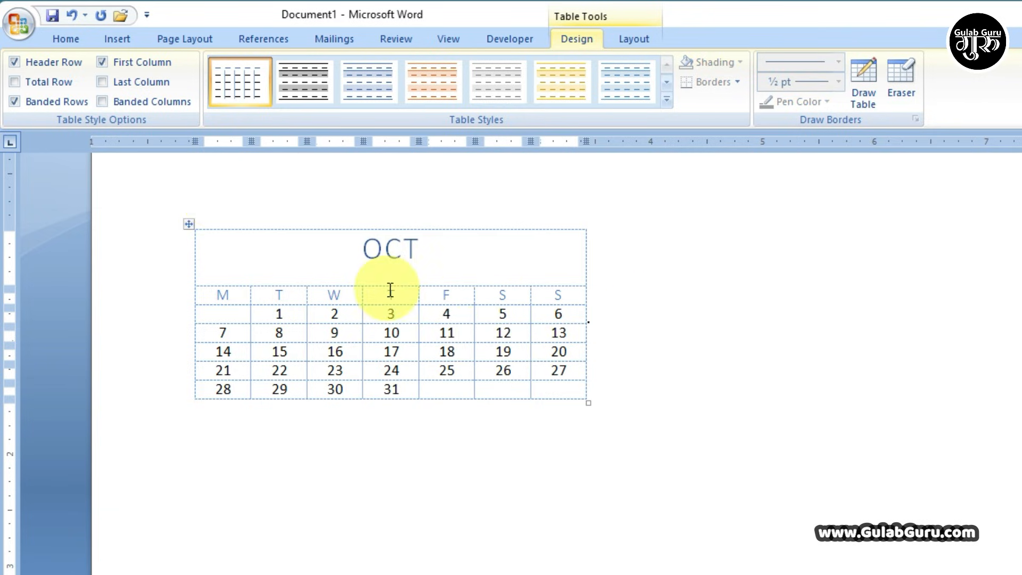
click(118, 37)
- Browse the Quick Tables gallery, then select the OCT calendar by its move handle and delete it
click(144, 104)
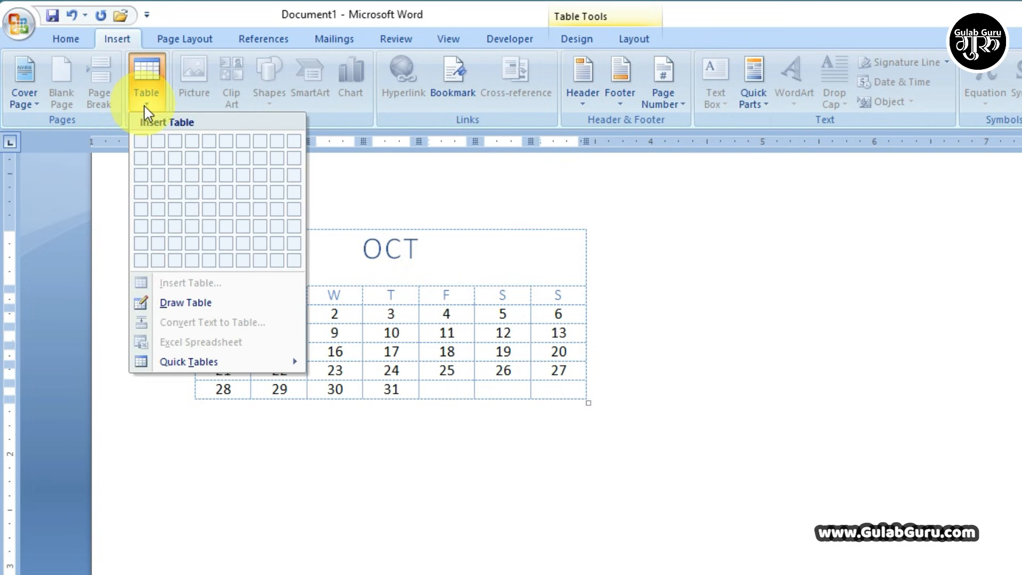
mouse_move(204, 372)
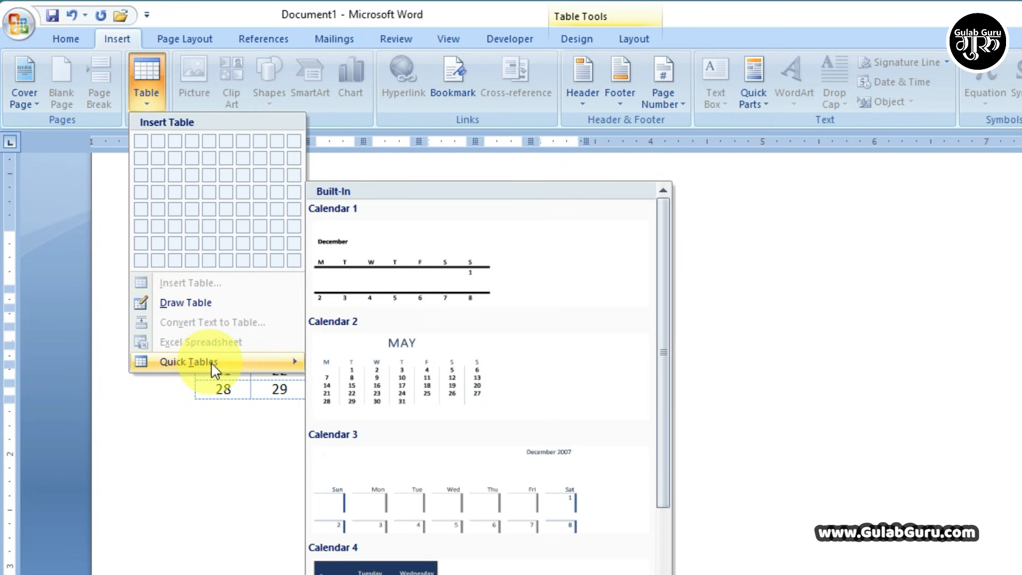
scroll(468, 468, down, 5)
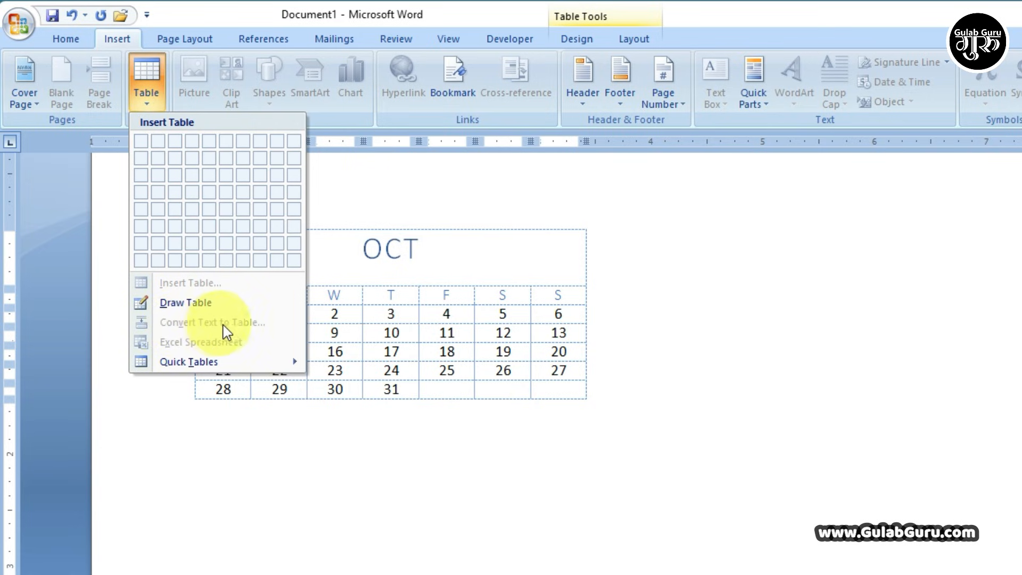
click(446, 348)
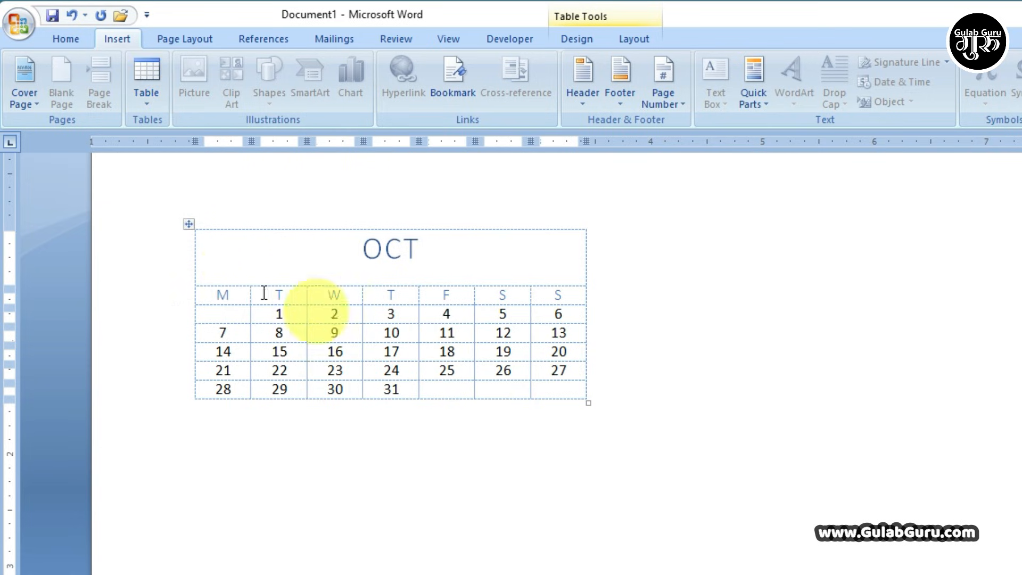
click(188, 224)
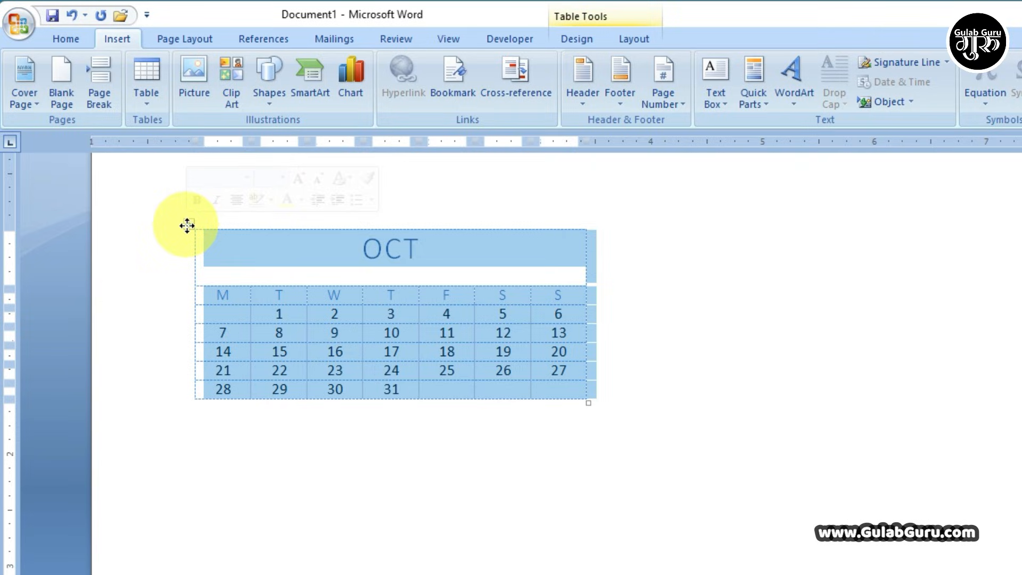
key(BackSpace)
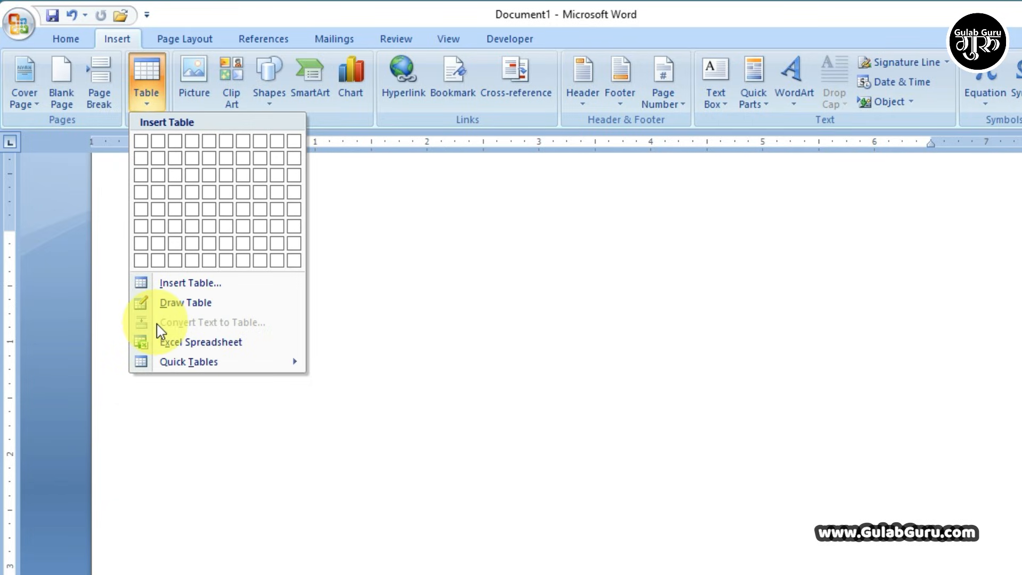
- Type the header line Name, Dob, Gender separated by tabs on the blank page
click(345, 282)
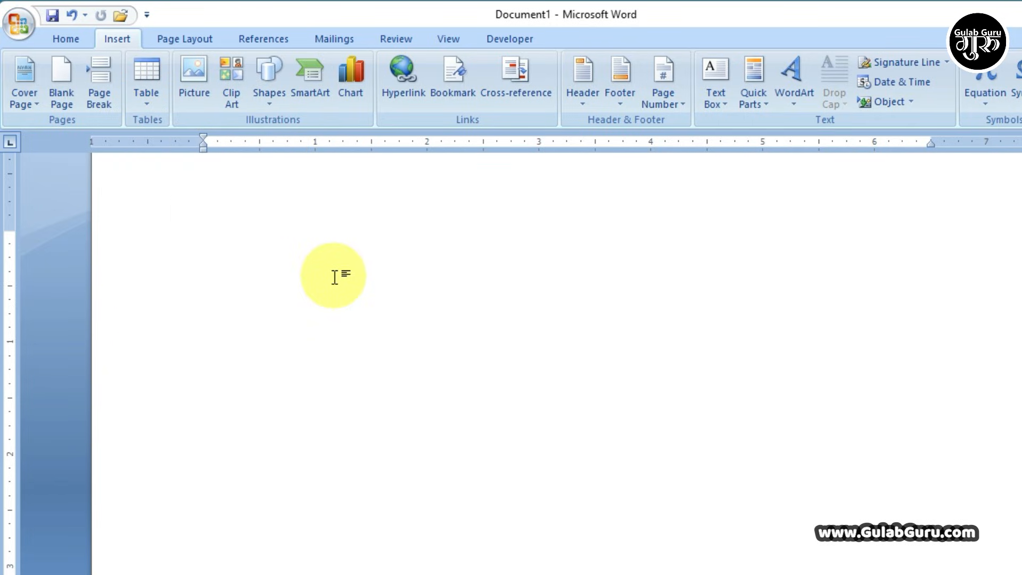
text(Nam)
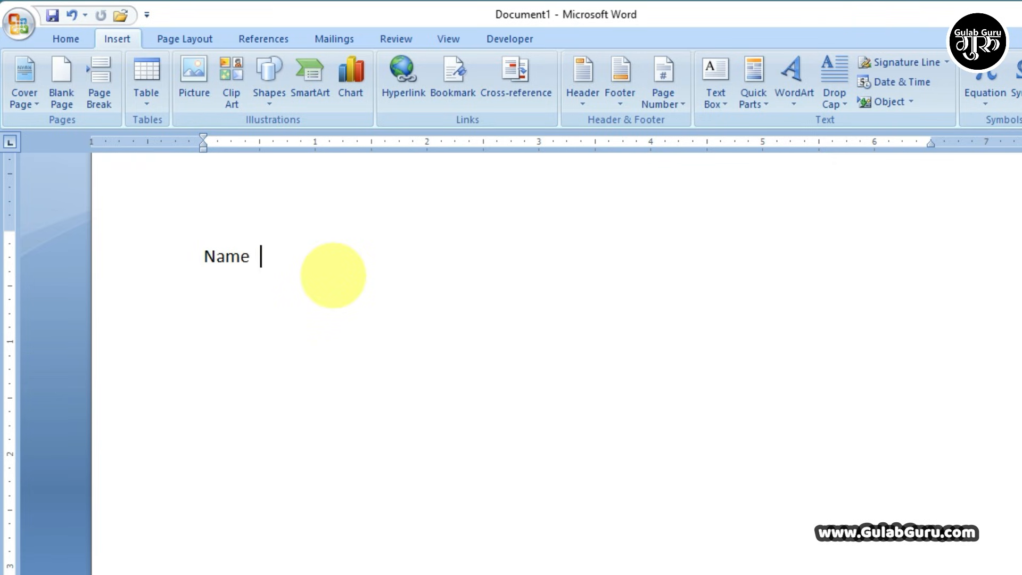
text(e)
key(Tab)
text(D)
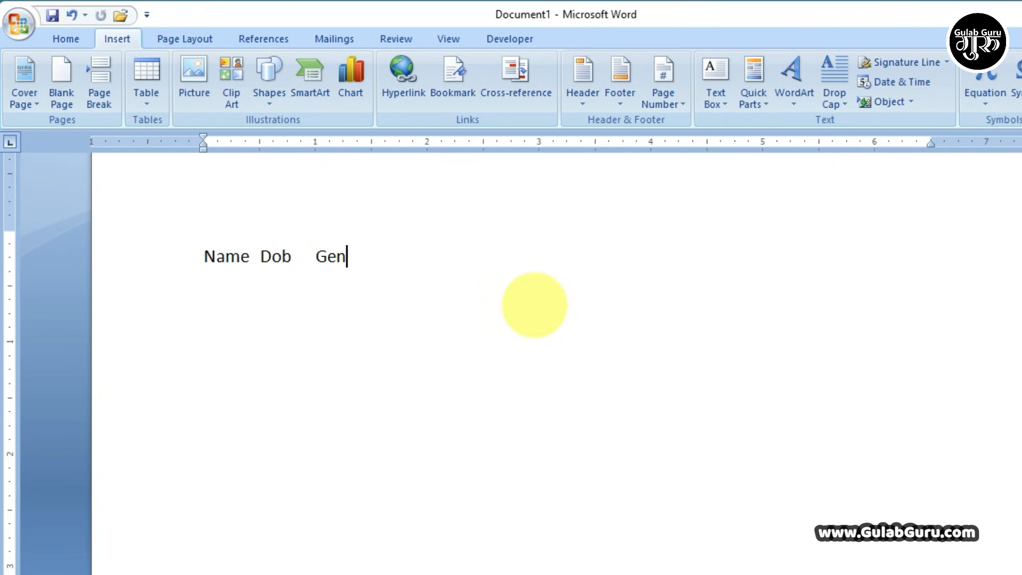
key(BackSpace)
key(BackSpace)
key(BackSpace)
text(der)
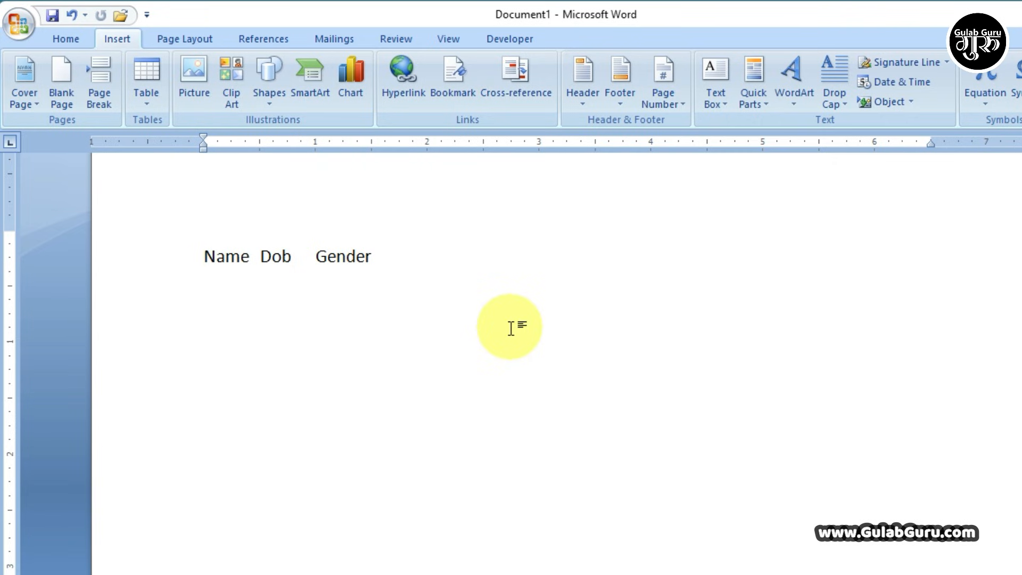
- Add a second line with the person's name, 25 and Male separated by tabs
key(Return)
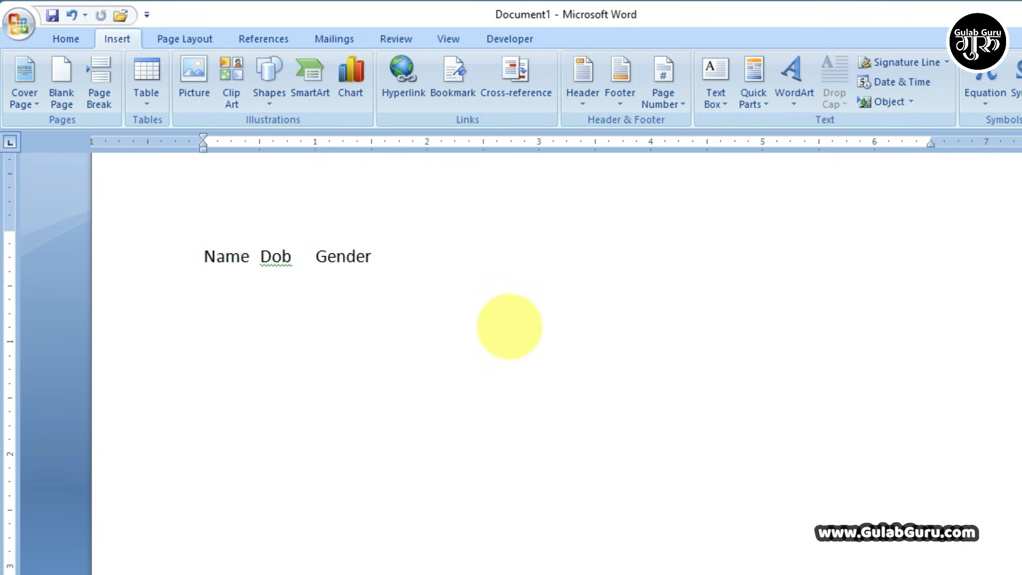
text(Gulab)
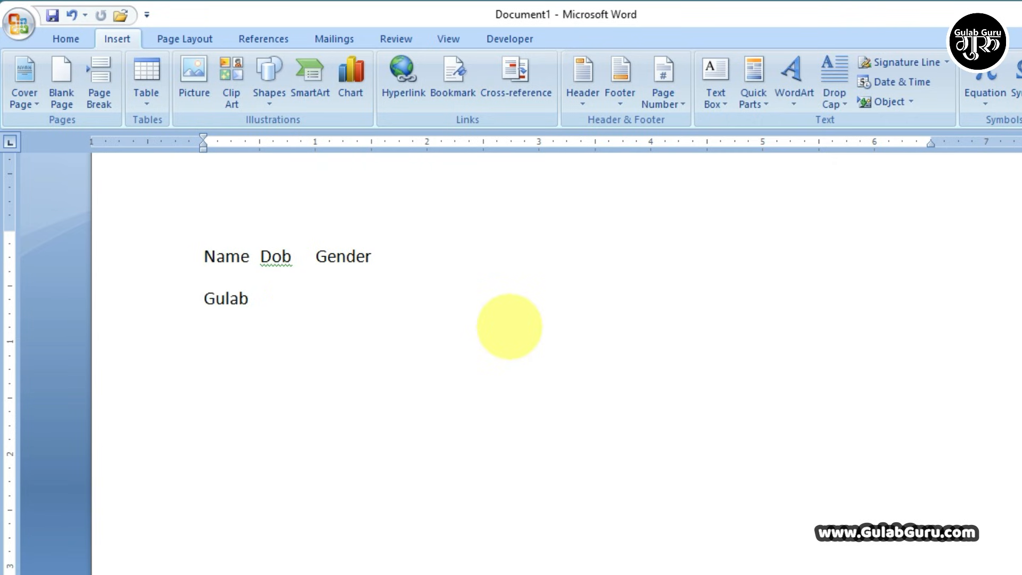
key(Tab)
text(ale)
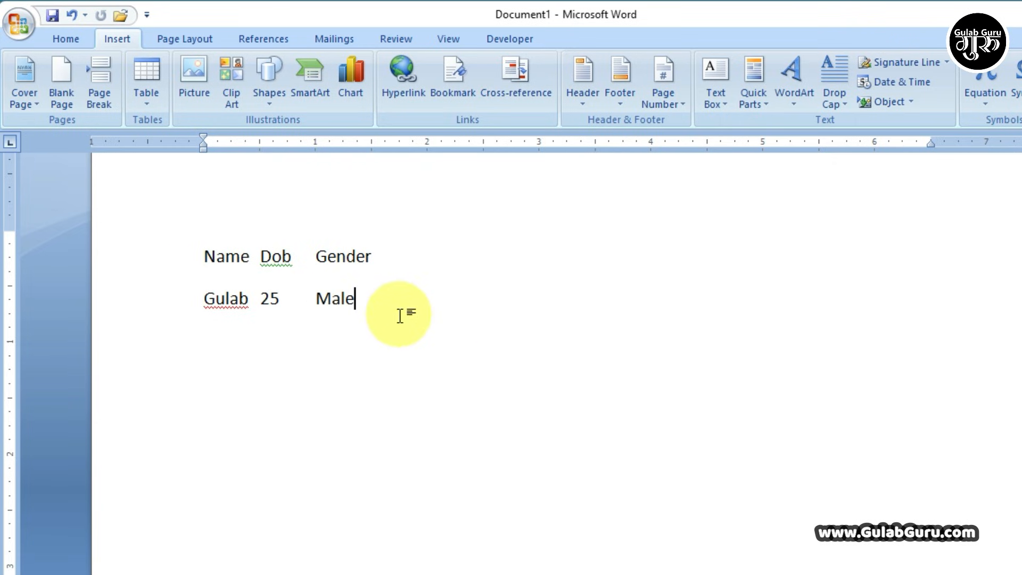
- Convert both tab-separated lines into a 3-column table separated at tabs
drag(365, 308, 183, 264)
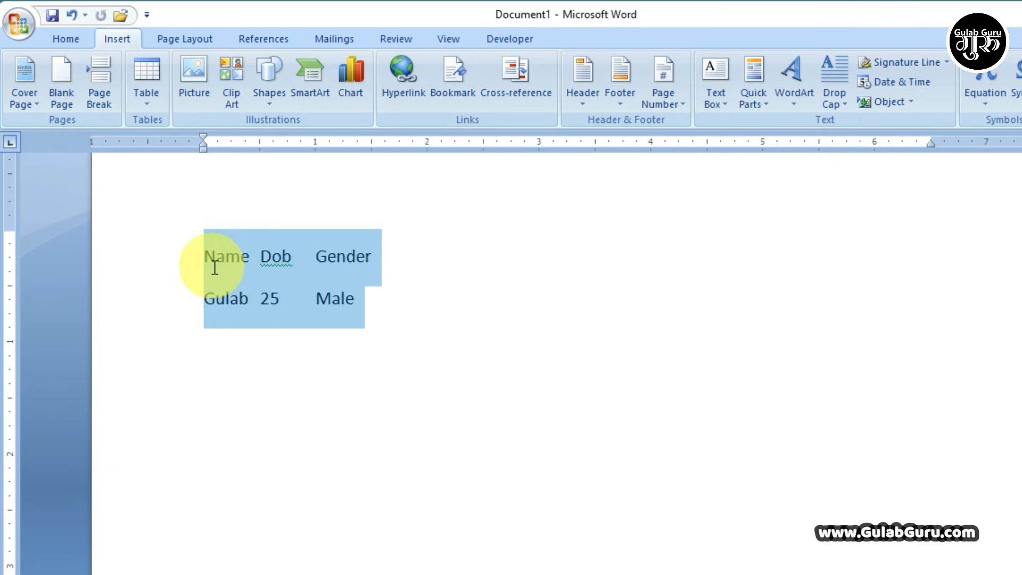
click(155, 113)
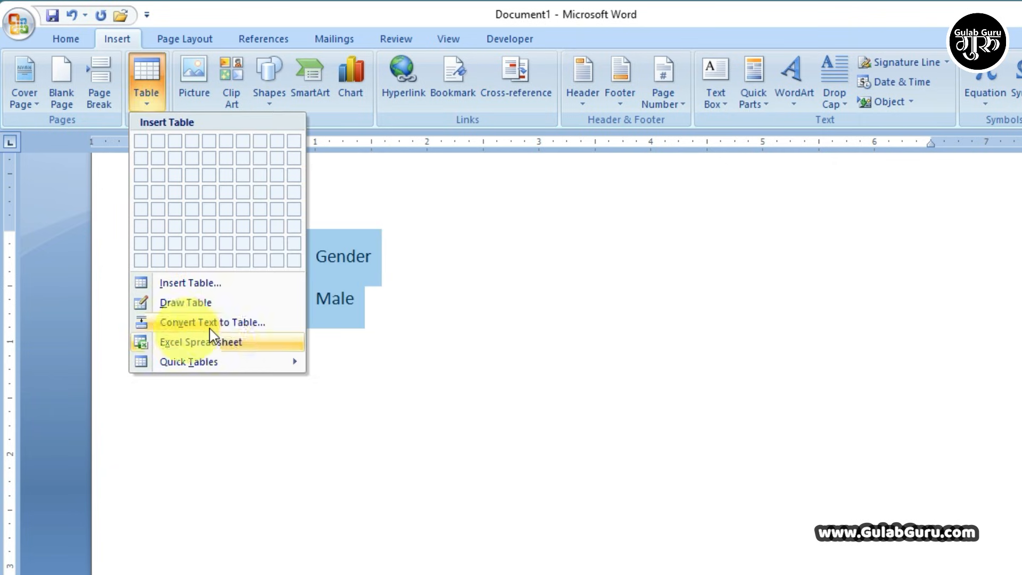
click(388, 313)
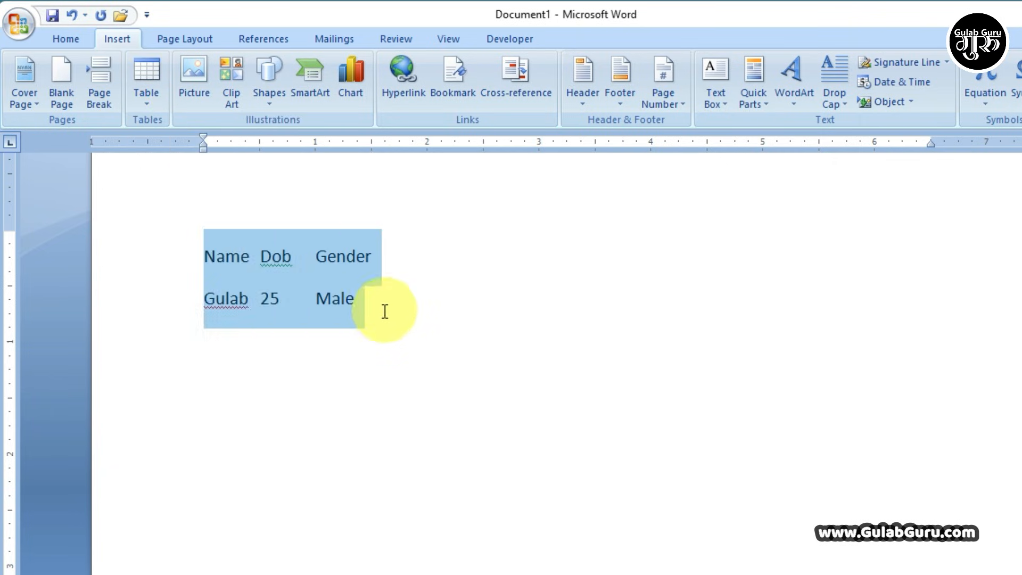
click(381, 303)
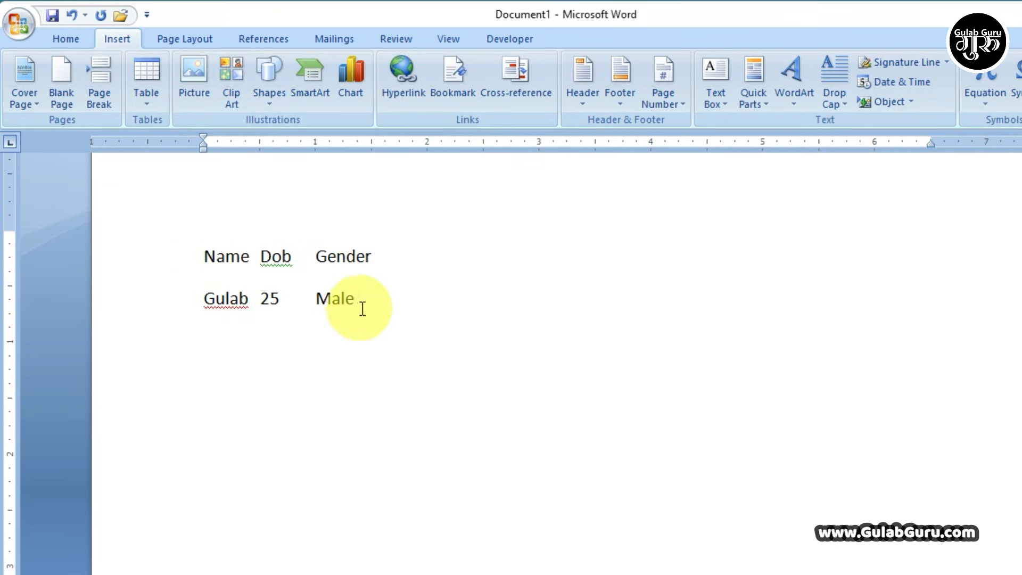
drag(360, 308, 210, 268)
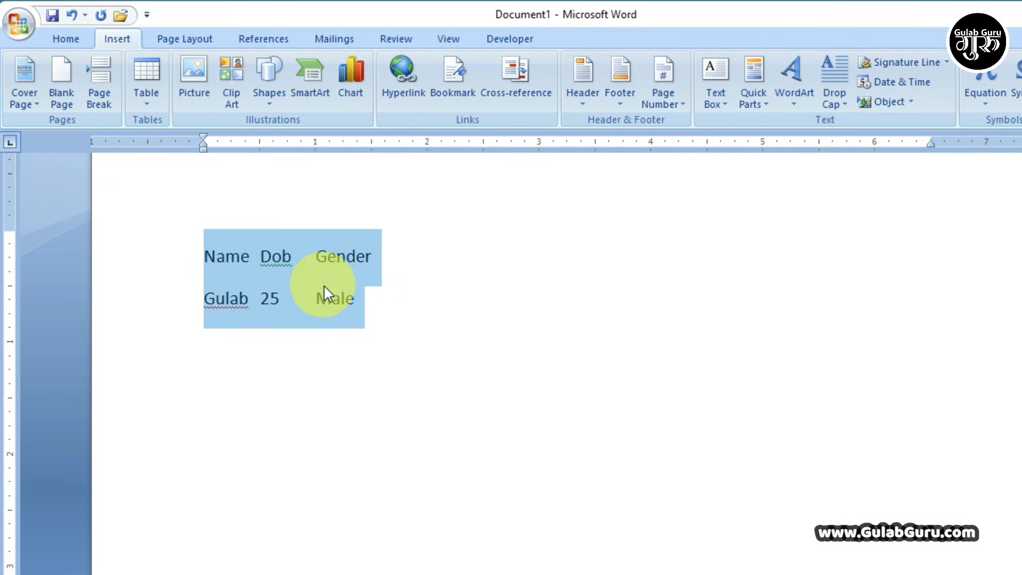
click(147, 104)
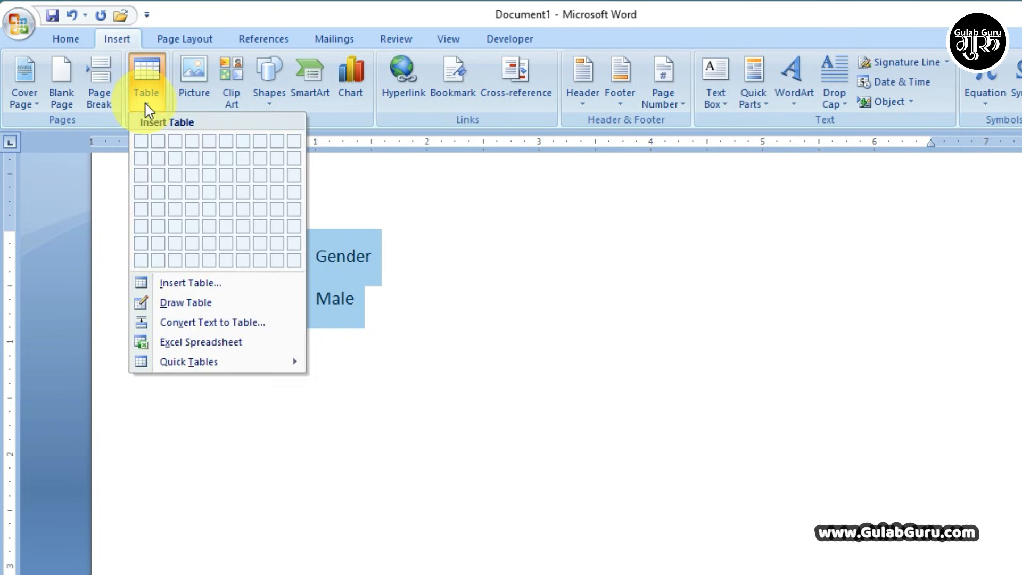
click(201, 323)
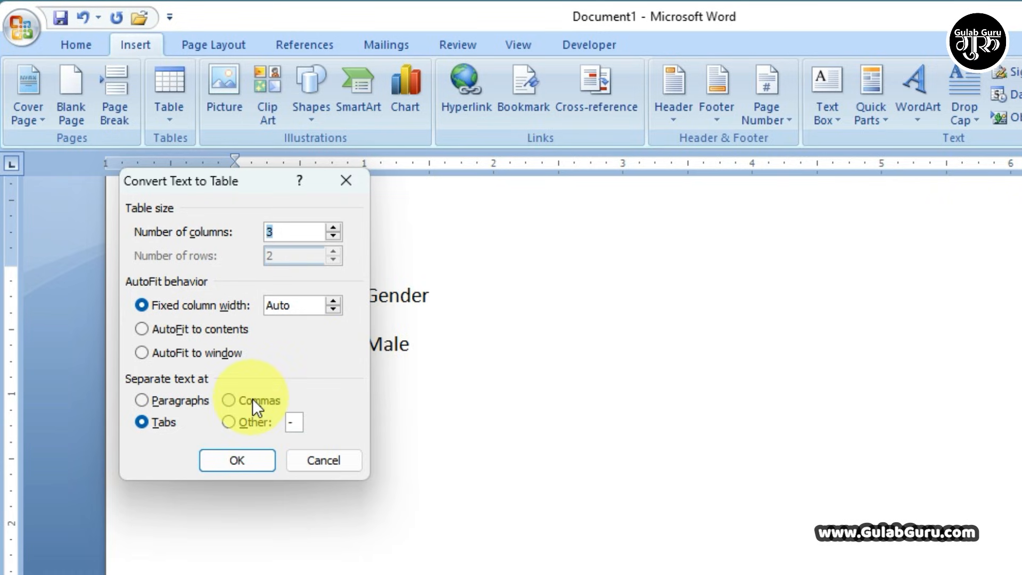
click(224, 461)
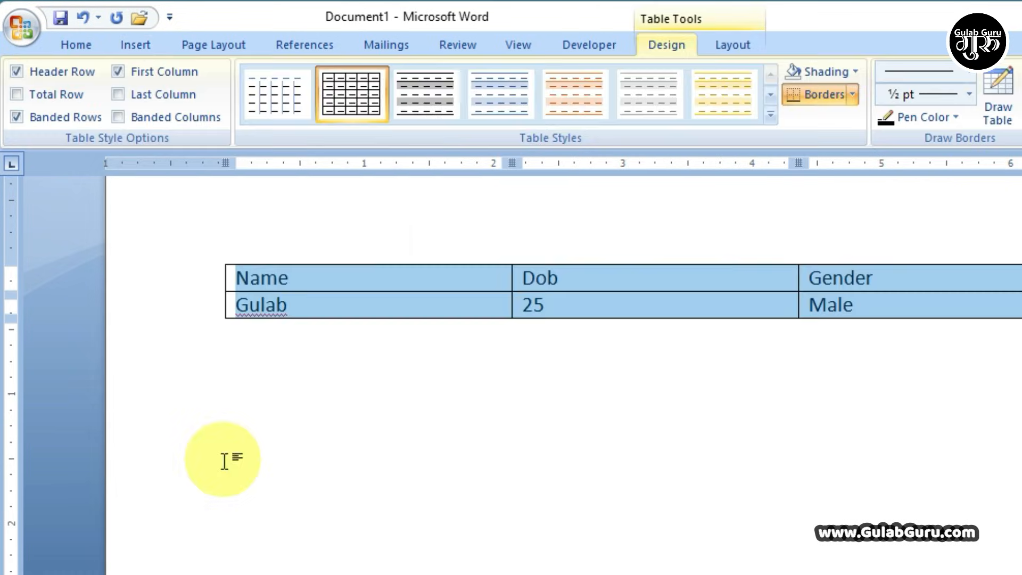
click(562, 344)
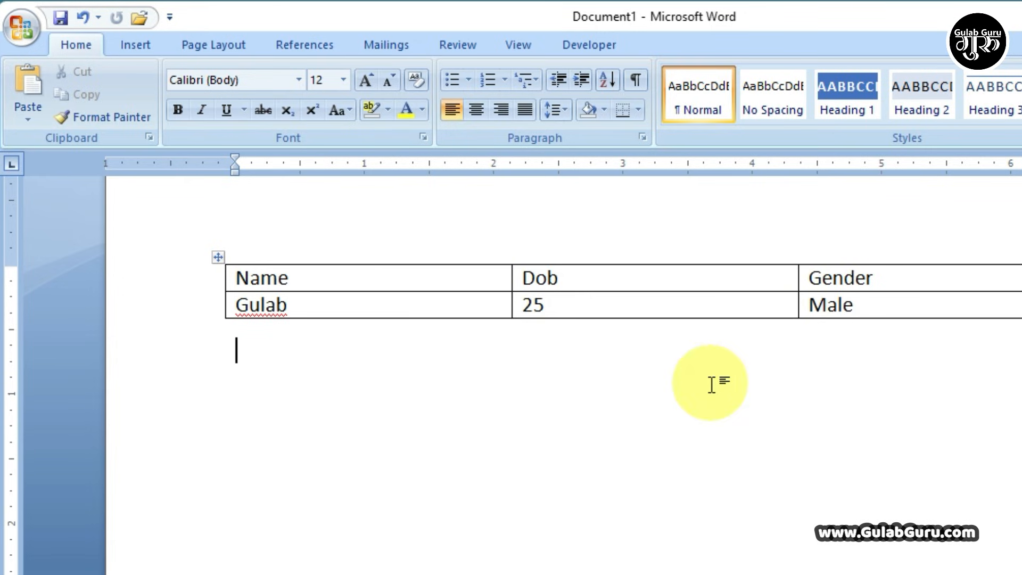
- Browse the Insert tab's Table menu and Quick Tables, closing it without inserting anything
click(135, 49)
click(168, 122)
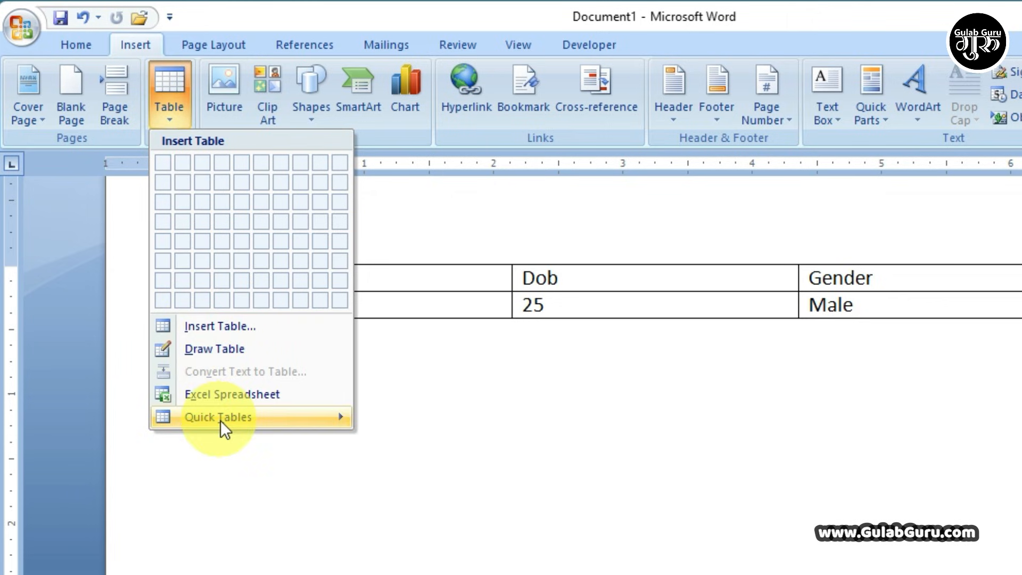
mouse_move(221, 426)
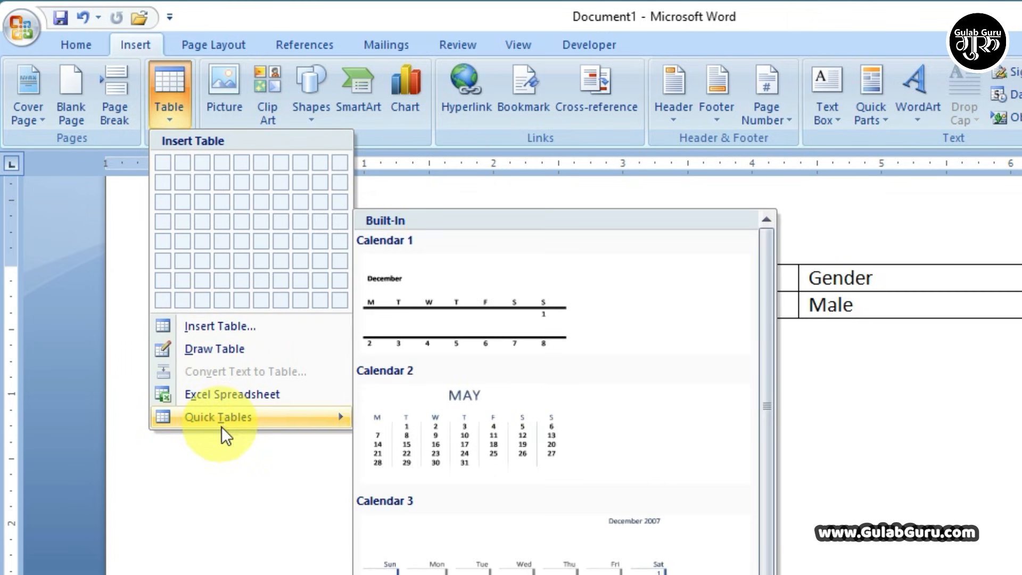
click(244, 472)
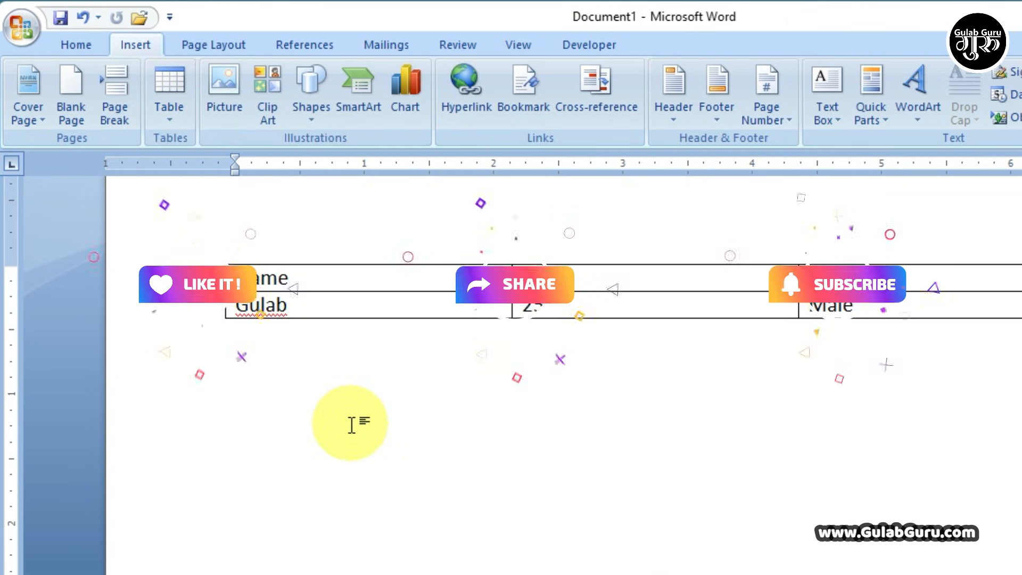